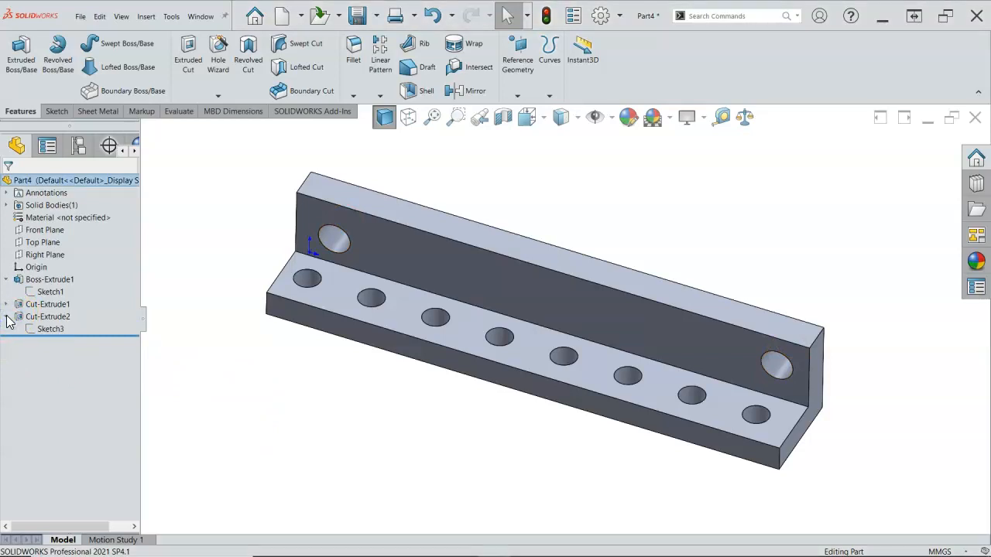
Open the sketch of Cut-Extrude2 for editing and inspect the dimension from the right-hand hole to the plate's end
click(24, 318)
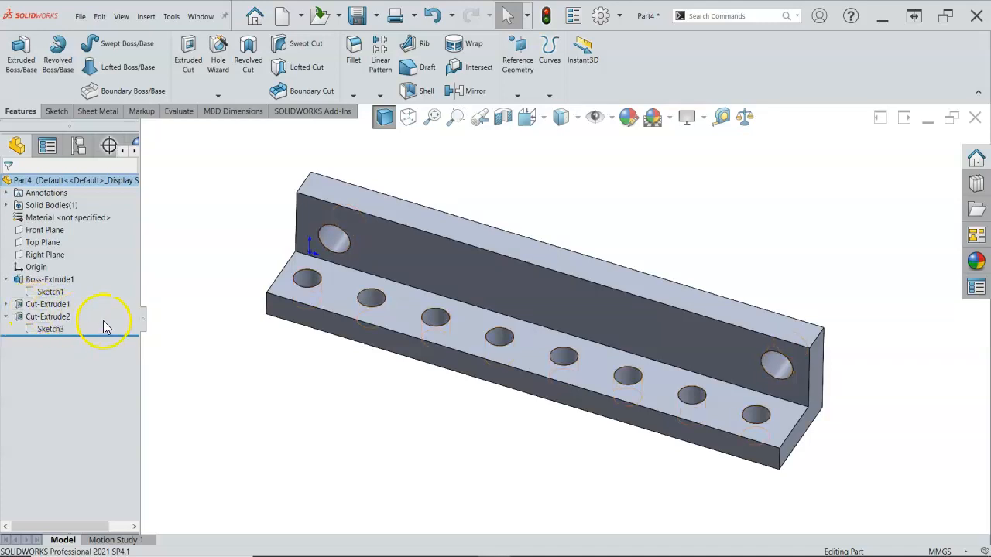
right_click(51, 331)
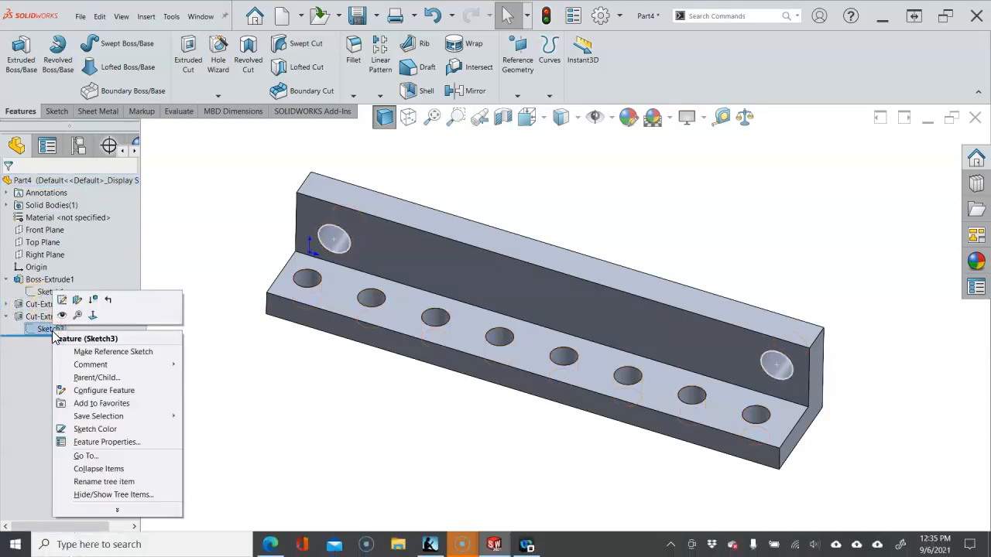
click(62, 302)
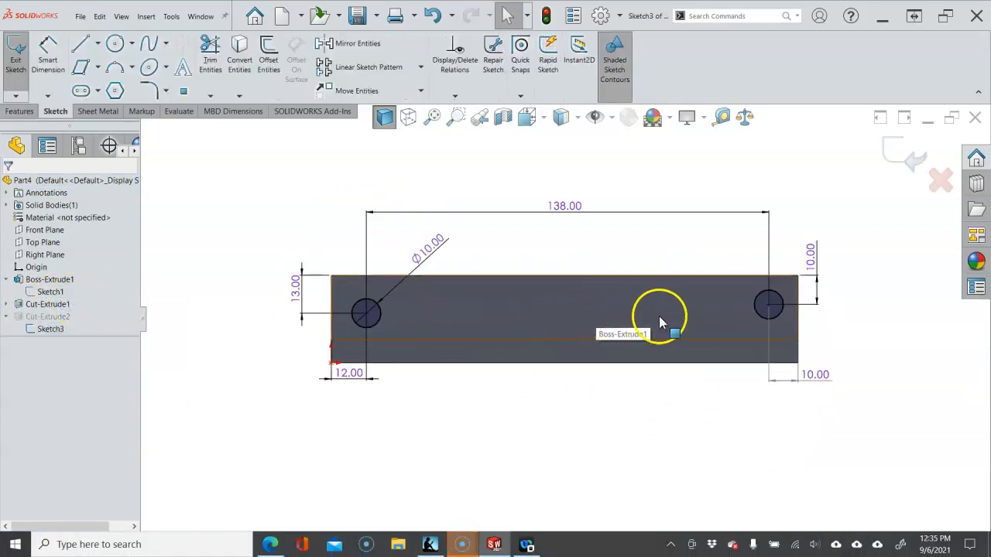
double_click(820, 380)
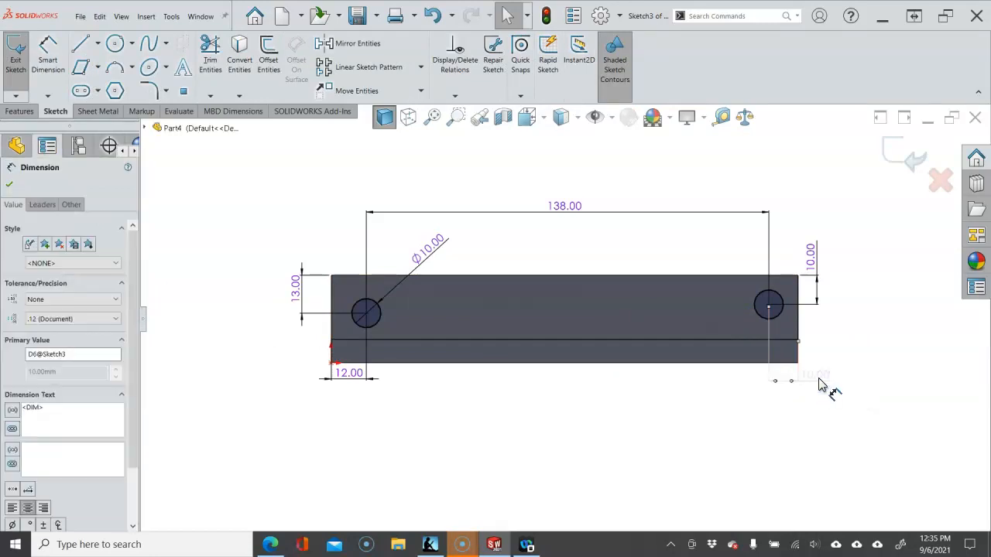
click(820, 404)
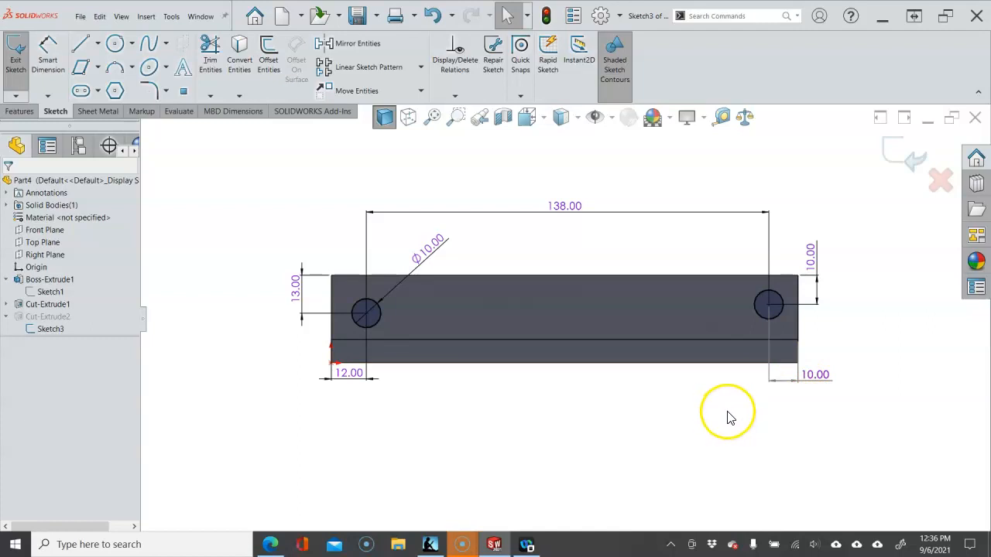
Move the left hole's 12 mm edge dimension further below the plate and check the right hole's 10 mm dimension for its driven setting
drag(355, 375, 347, 394)
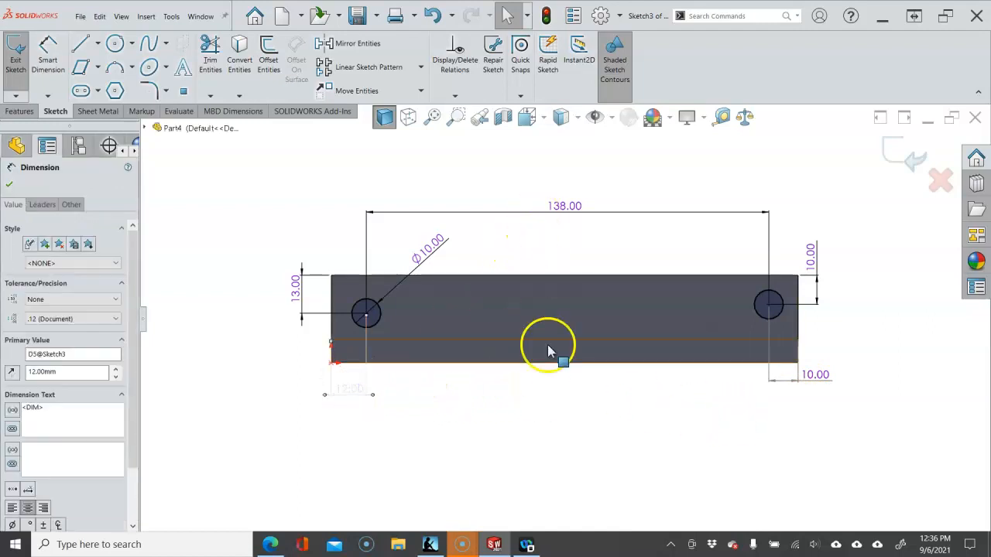
click(550, 398)
right_click(807, 377)
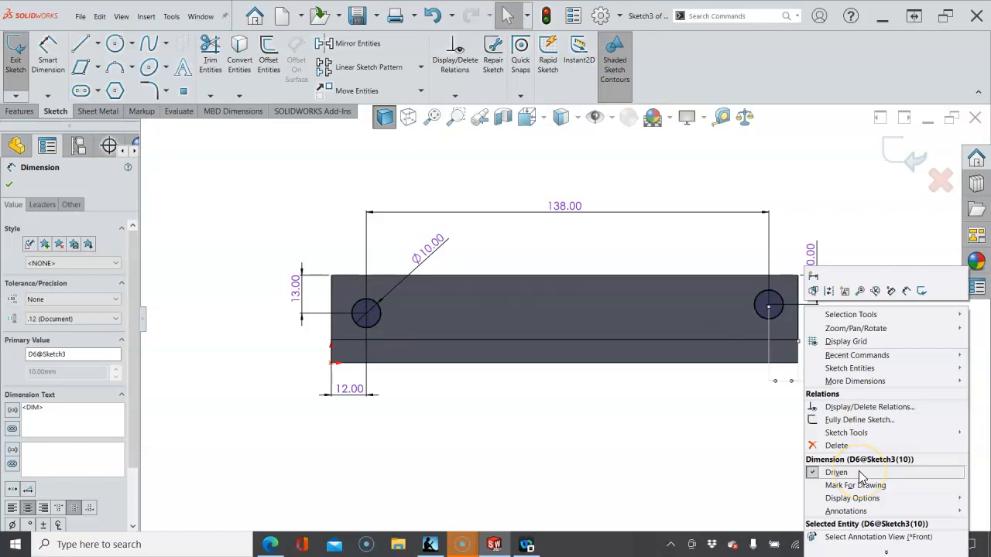
click(614, 416)
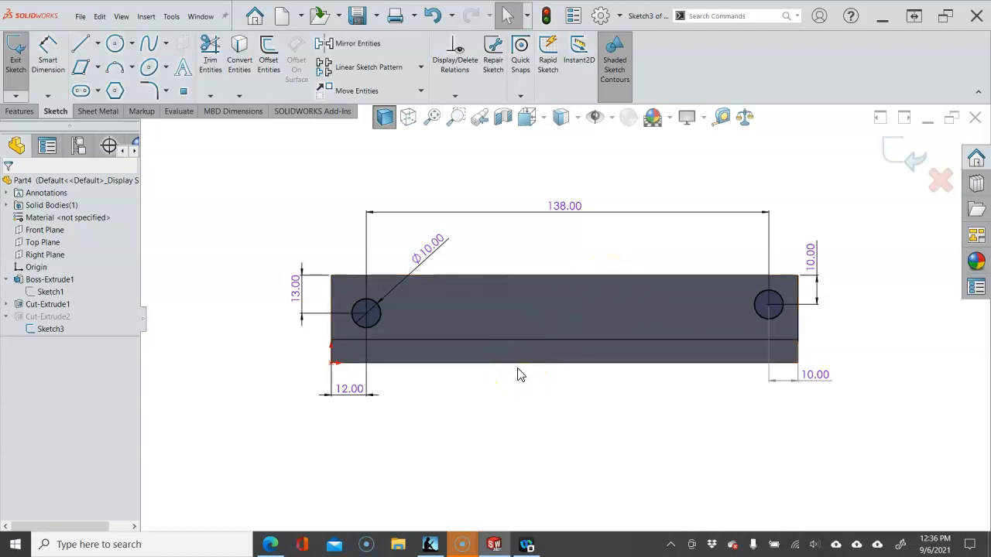
click(500, 385)
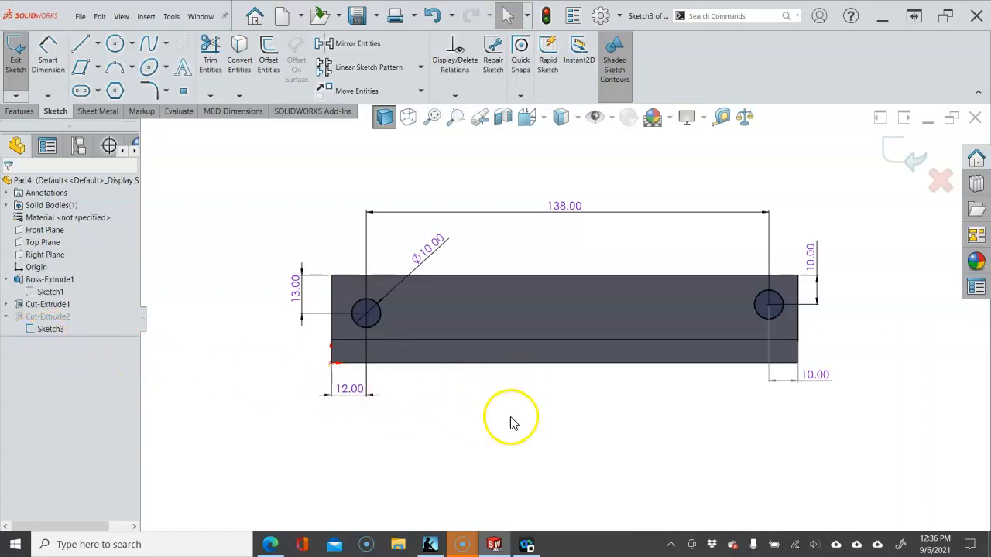
click(511, 410)
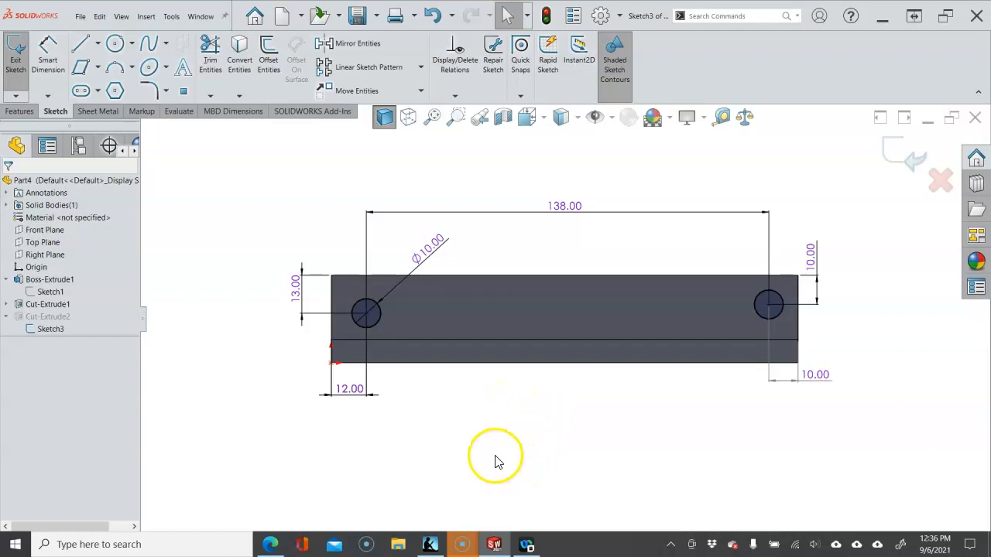
click(618, 545)
click(604, 484)
click(463, 545)
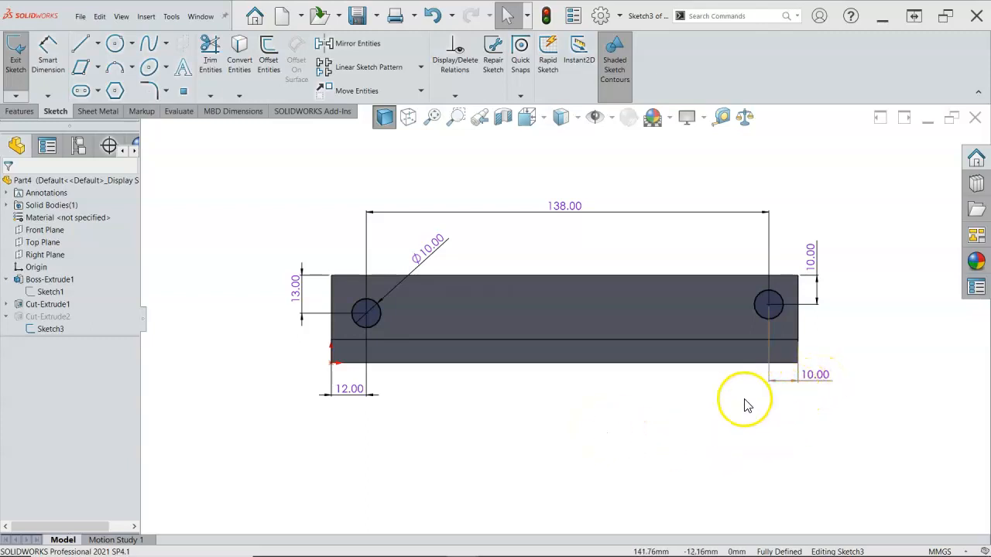
Exit the hole sketch and return the part to the front view
click(858, 201)
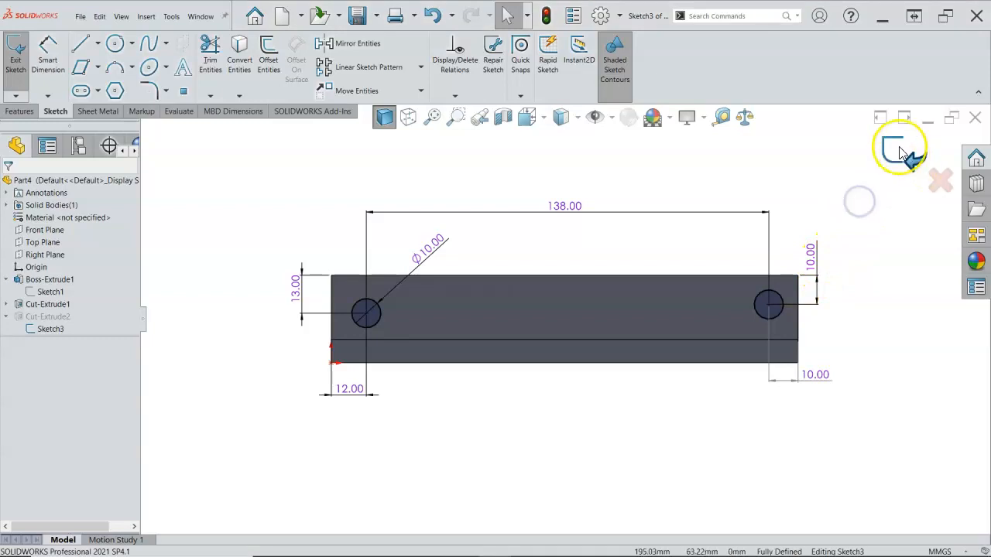
click(901, 152)
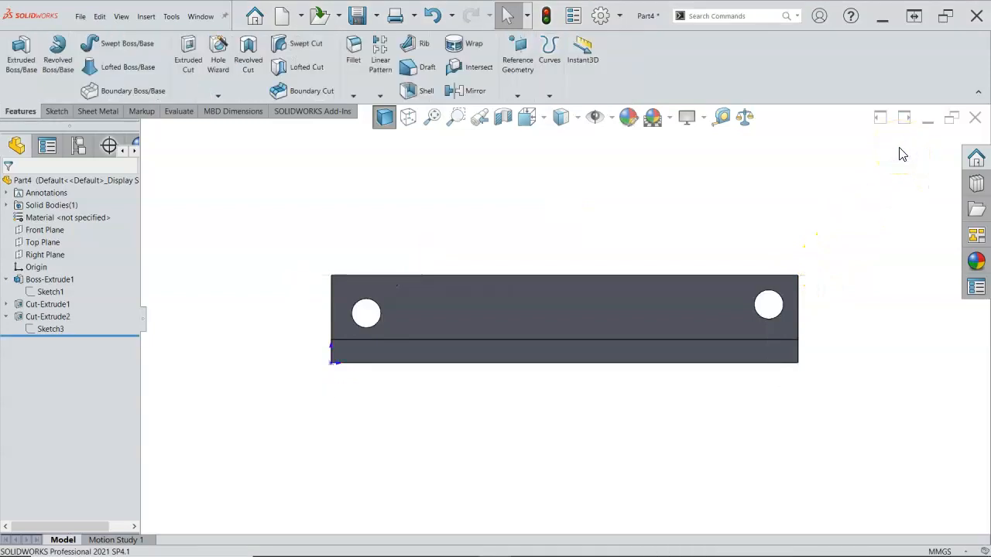
middle_drag(731, 193, 715, 266)
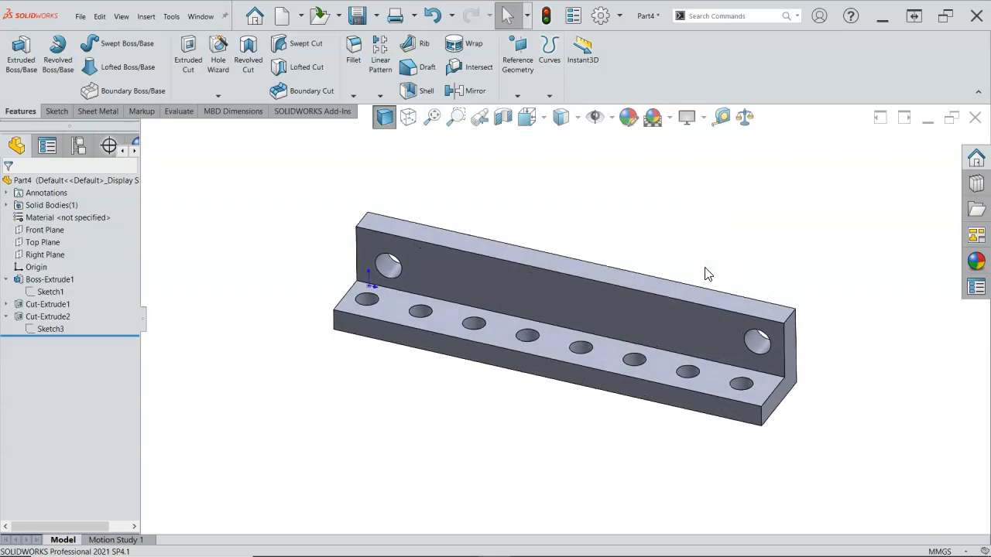
click(572, 222)
key(ctrl+1)
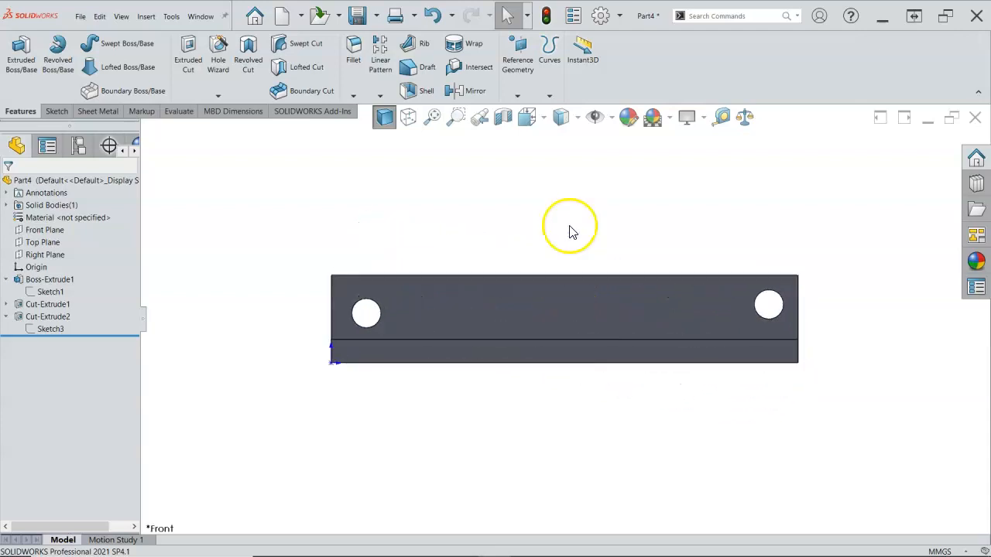
scroll(605, 306, down, 1)
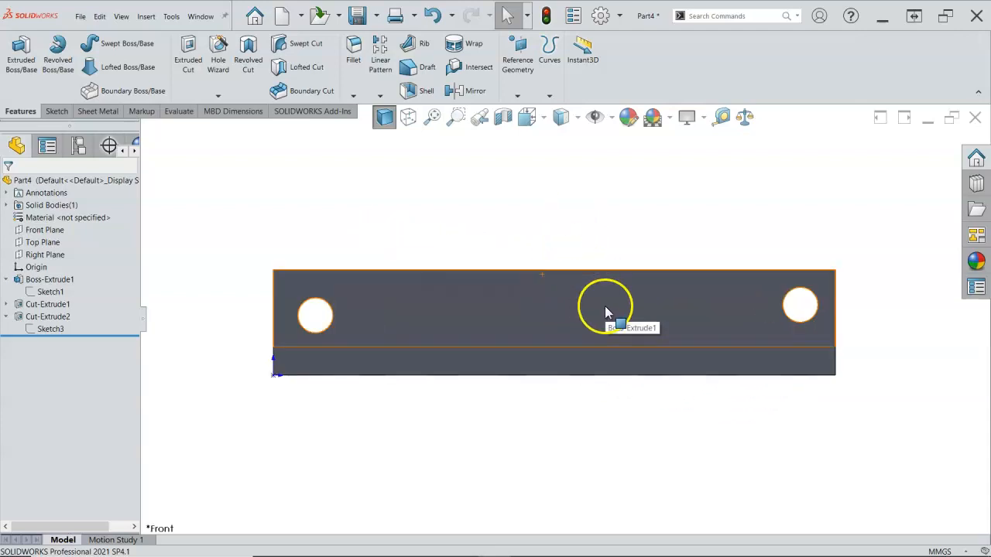
click(448, 320)
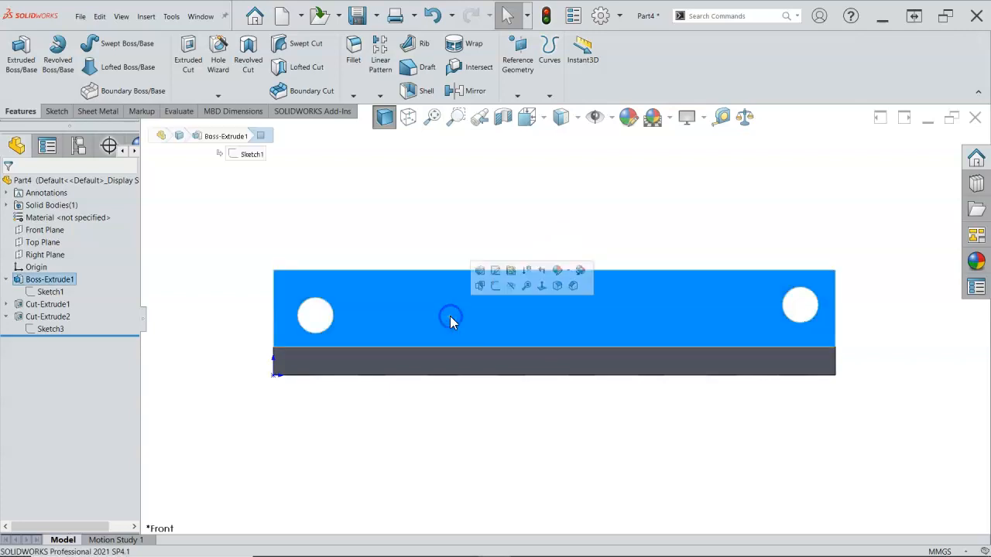
click(425, 257)
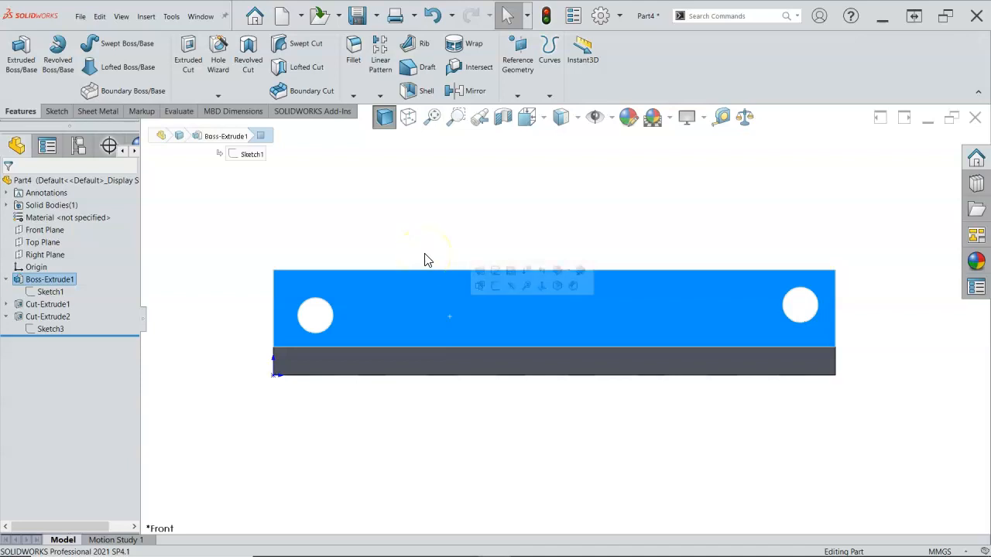
click(415, 242)
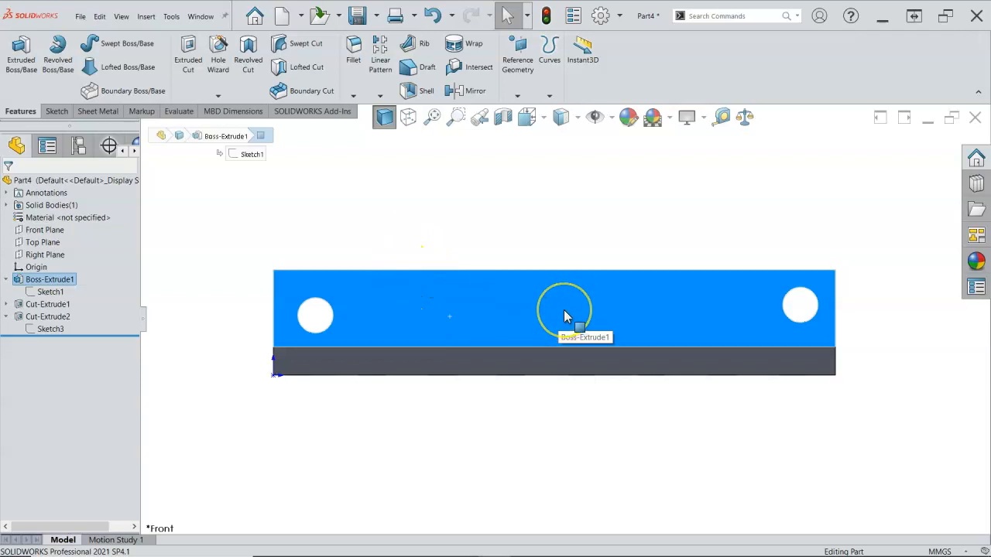
click(492, 218)
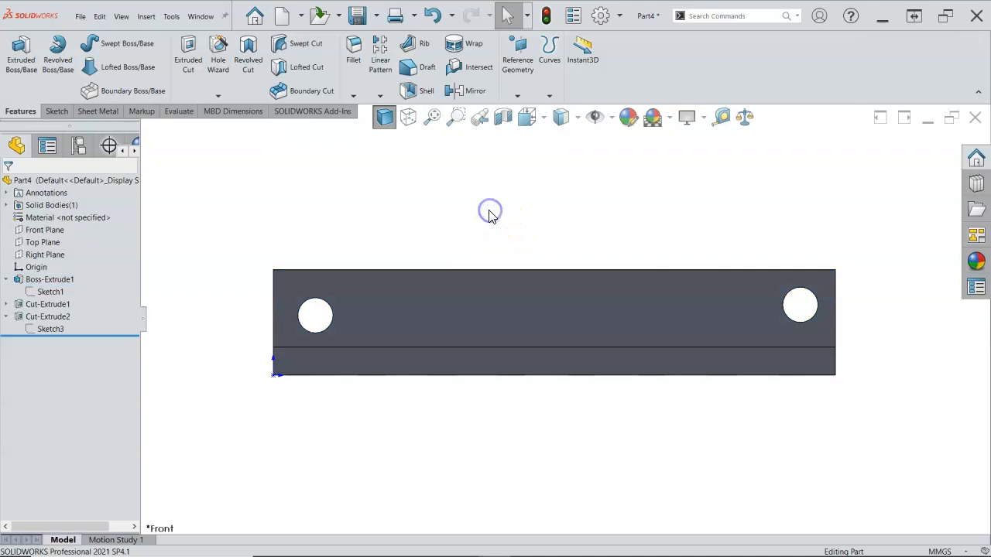
Start a sketch on the upright front face and add sketch text with the person's first name and last initial
click(449, 293)
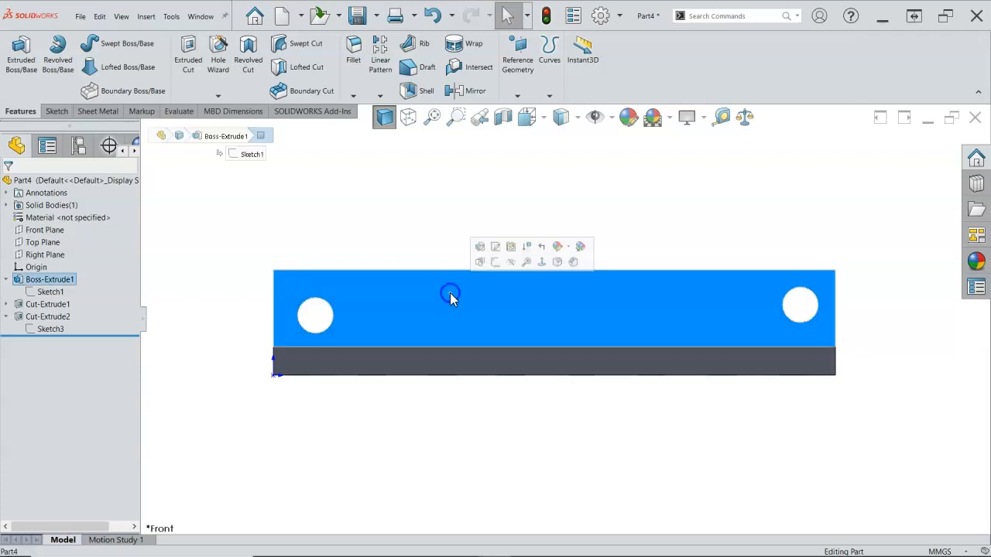
click(495, 262)
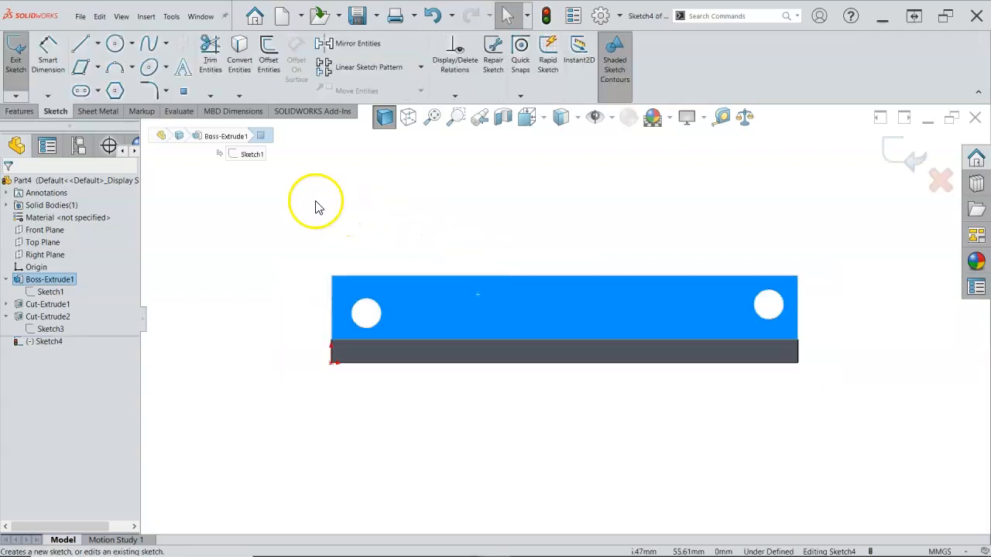
click(184, 70)
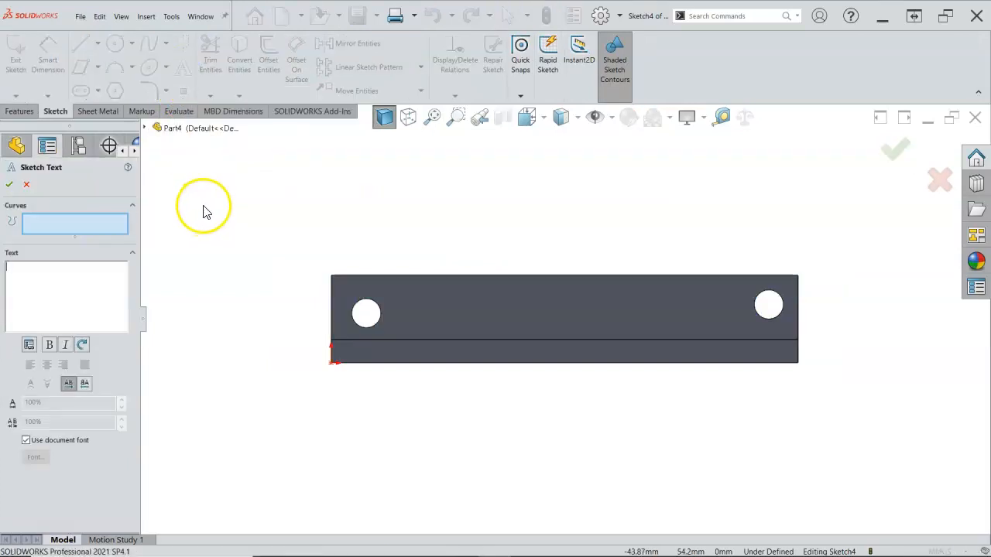
click(84, 224)
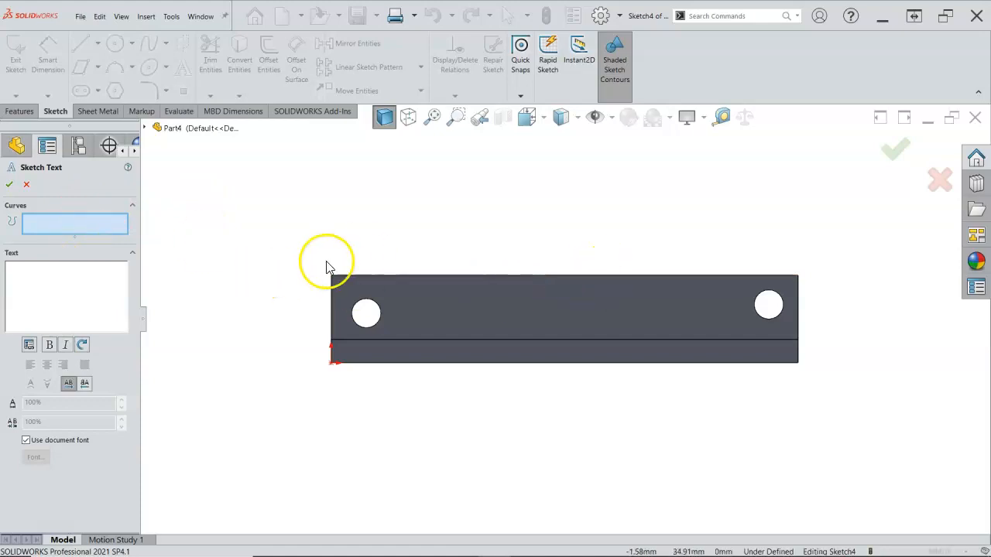
click(99, 292)
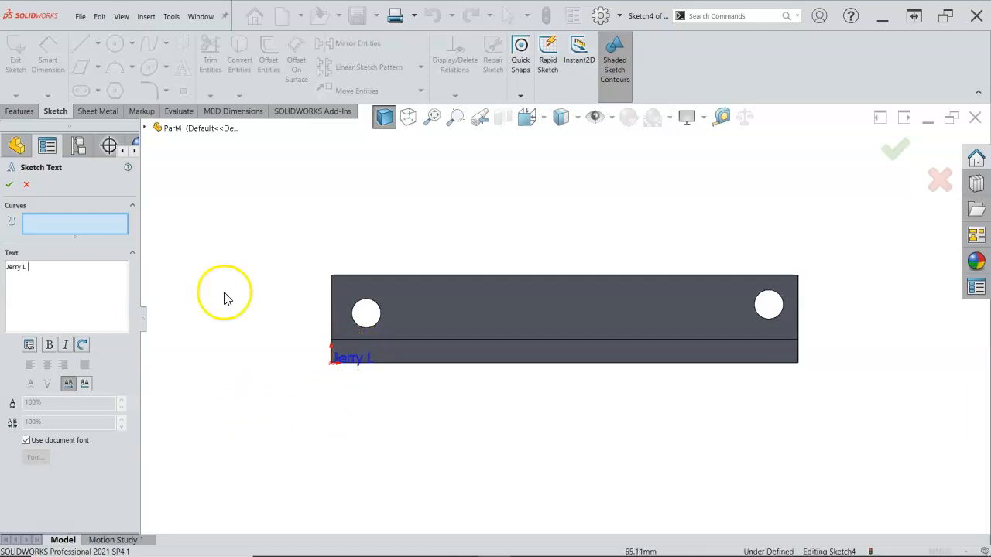
click(9, 186)
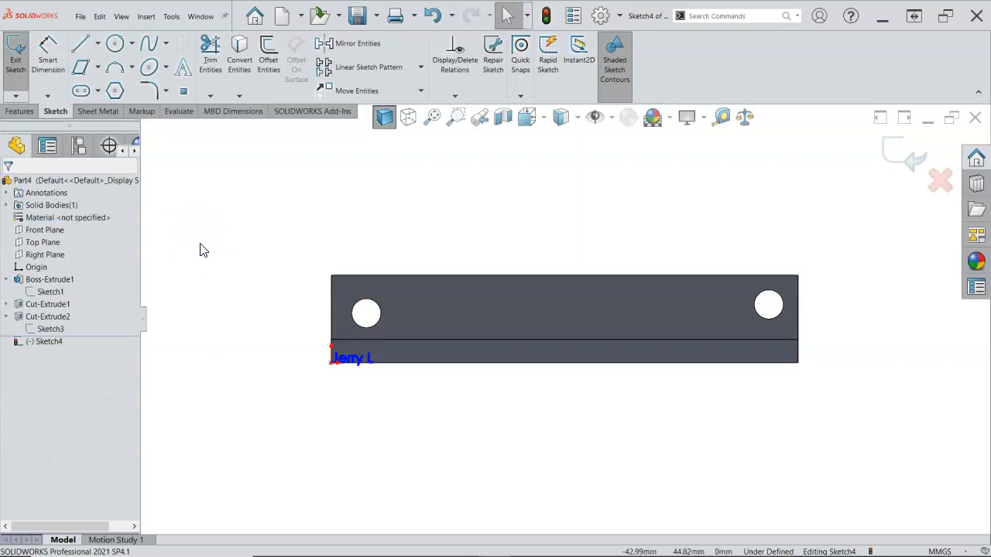
Draw a 160 mm horizontal centerline across the full width of the upright face, between its two end edges
click(100, 45)
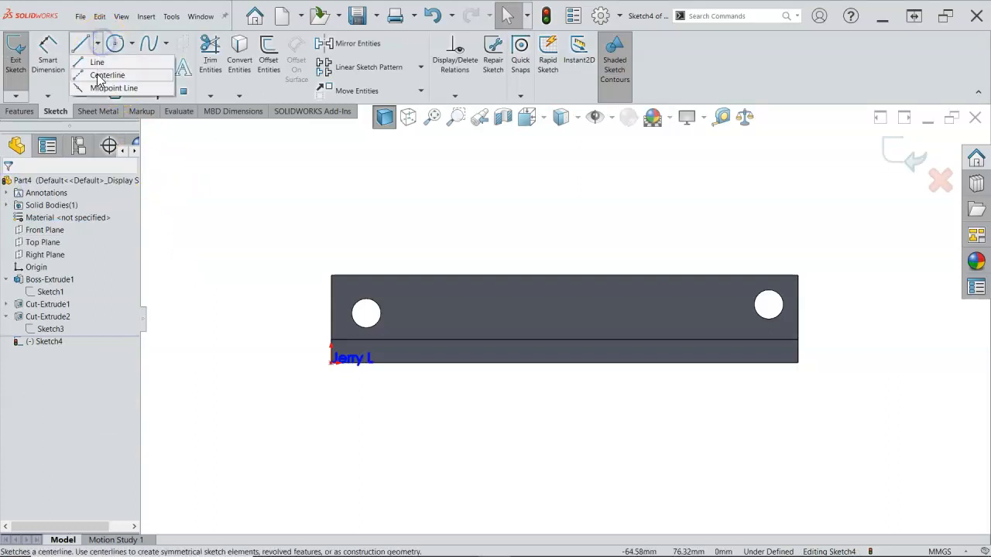
click(106, 75)
click(332, 324)
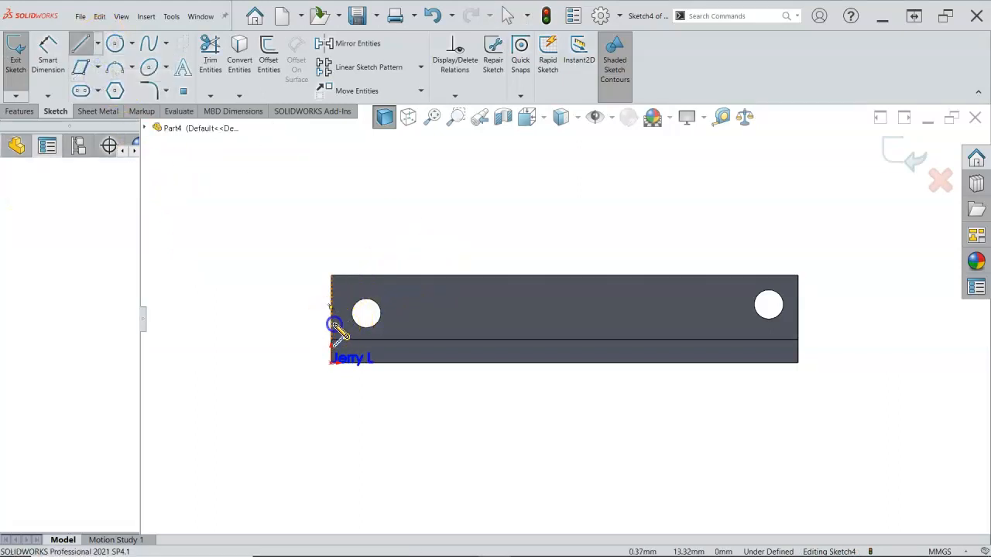
double_click(797, 325)
Dimension the centerline 15 mm below the upright face's upper edge
right_click(719, 237)
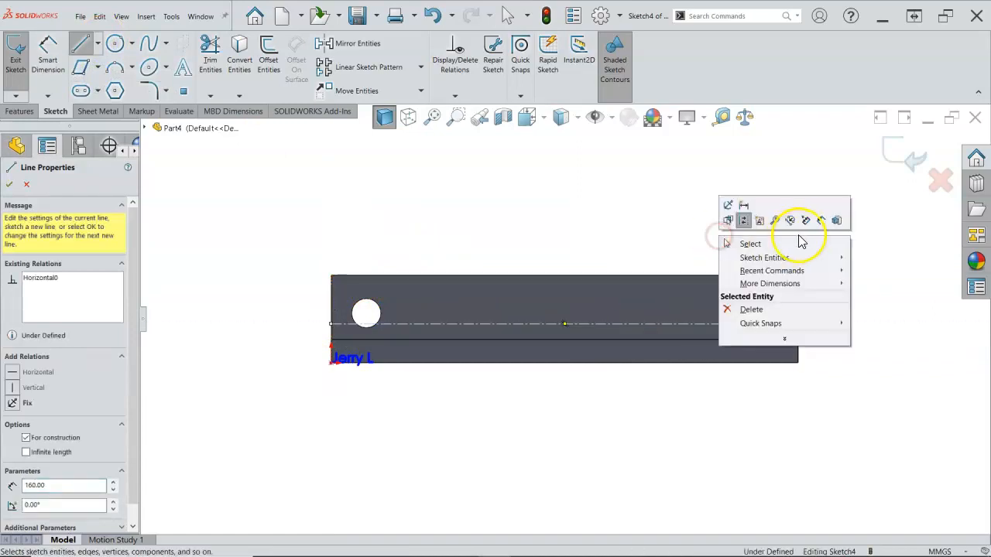
click(823, 222)
click(736, 323)
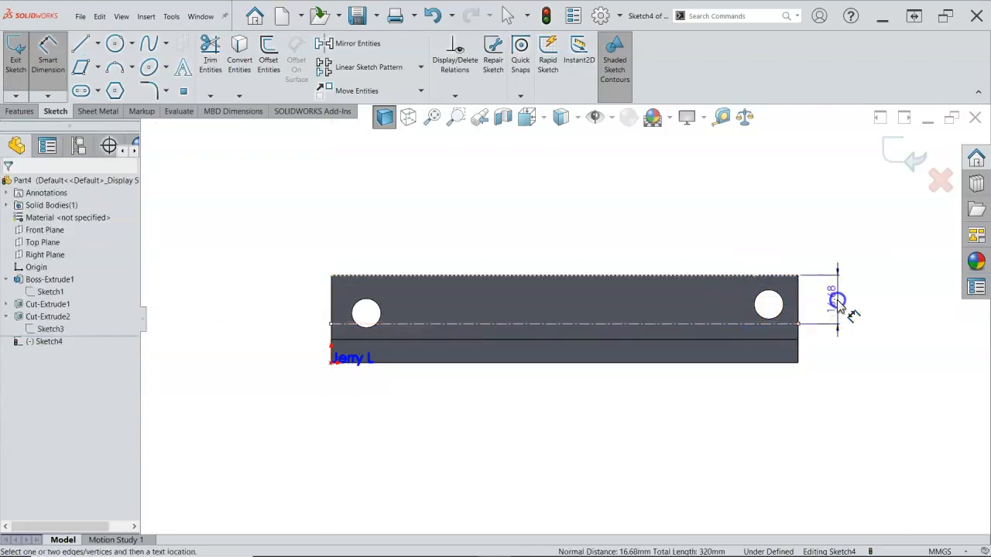
click(840, 308)
text(15)
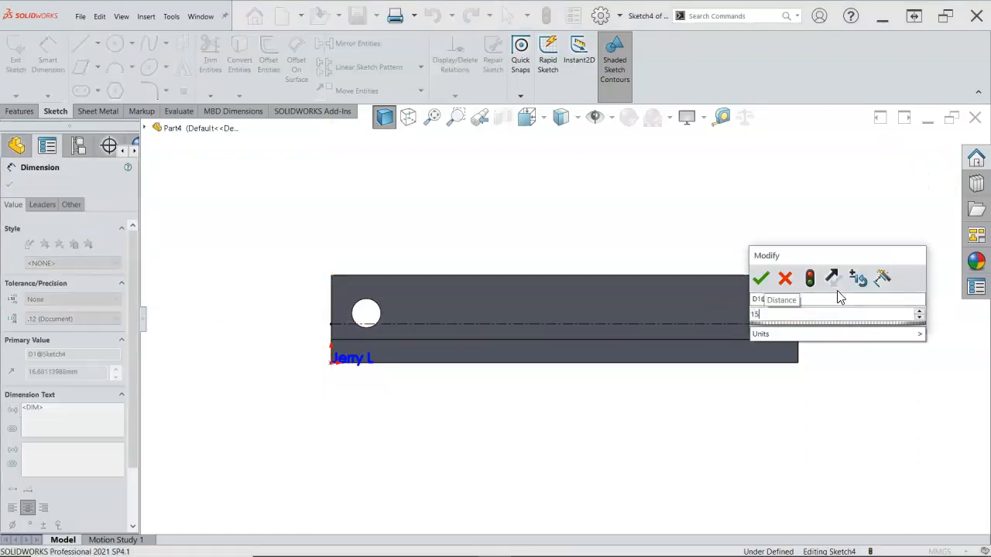
key(Return)
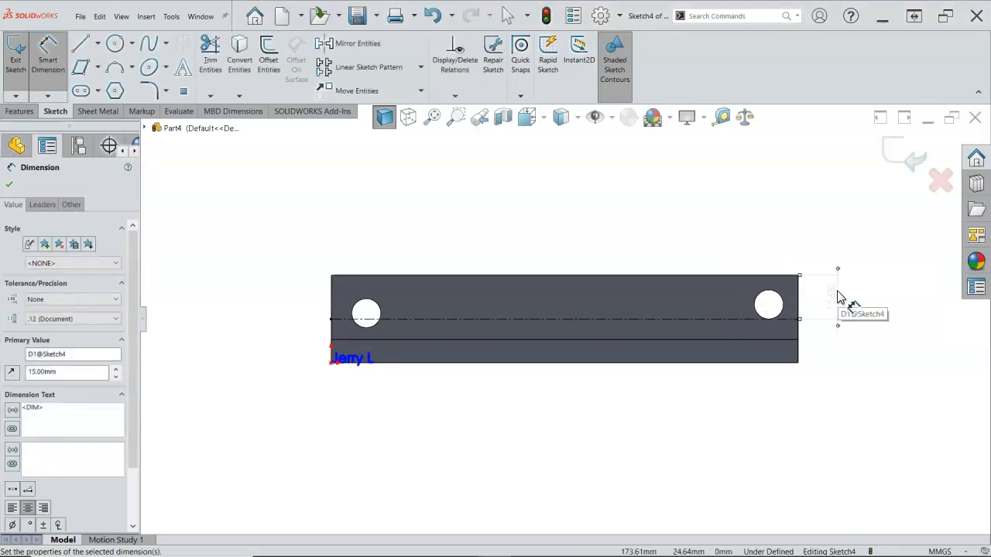
right_click(632, 239)
click(666, 272)
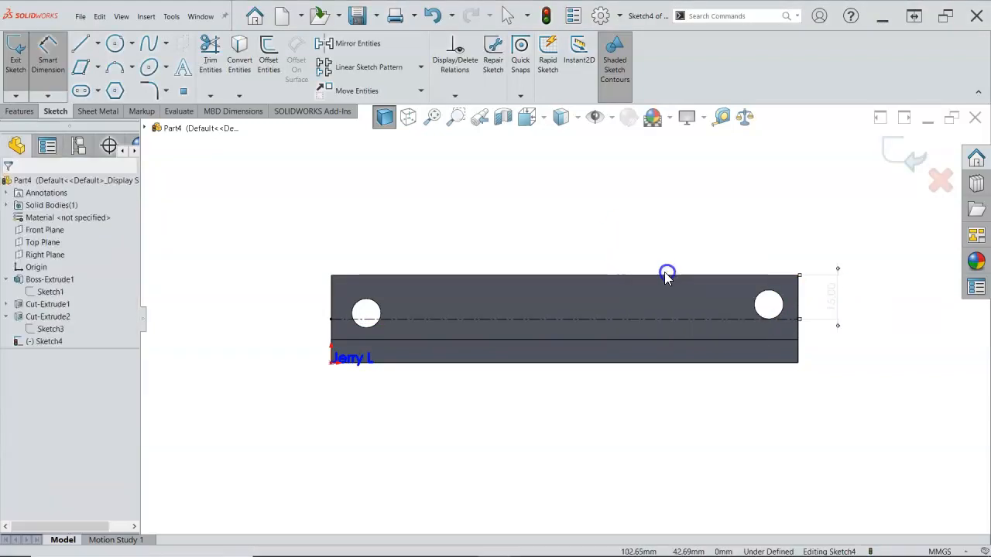
Reopen the name text for editing and assign the horizontal centerline as its curve
scroll(372, 364, down, 3)
scroll(360, 362, down, 1)
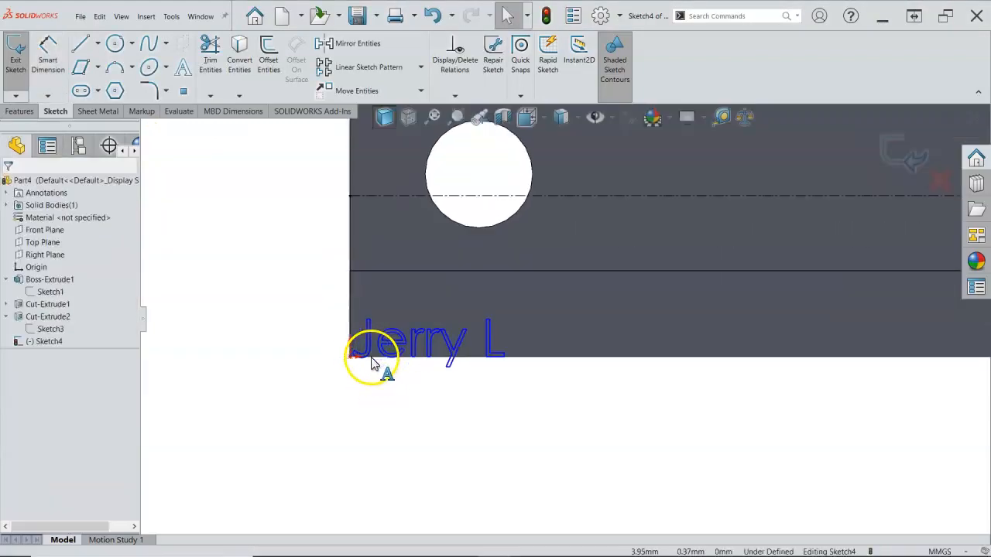
scroll(406, 356, down, 3)
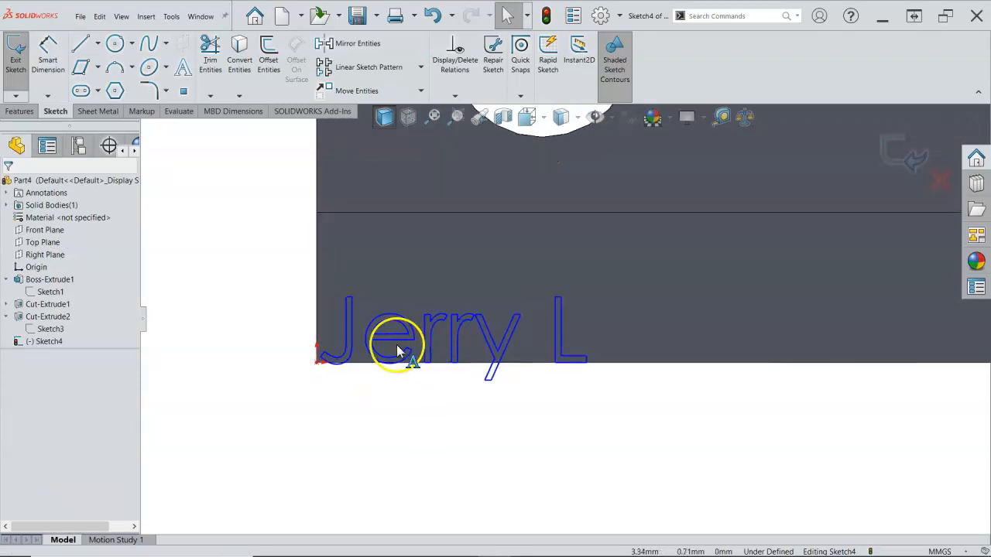
double_click(349, 349)
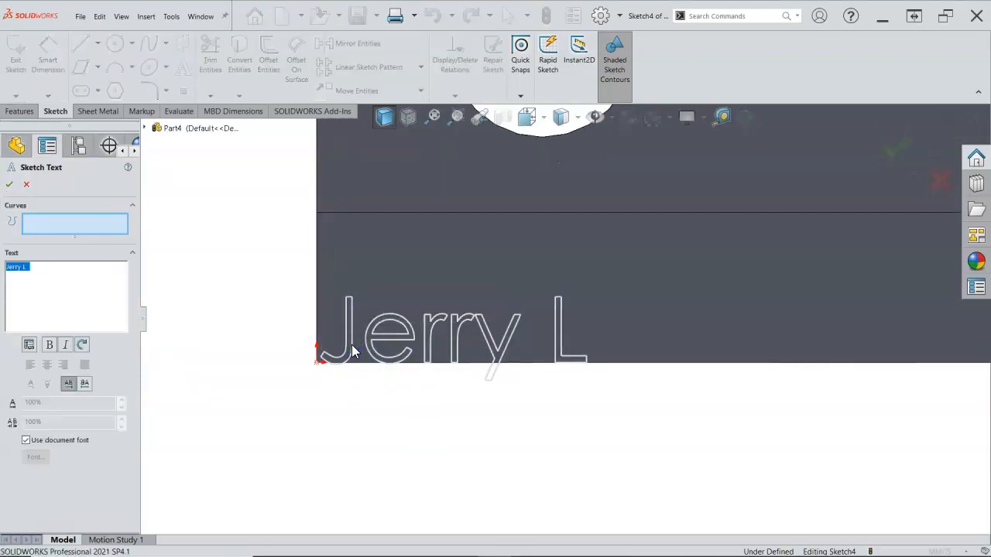
scroll(692, 363, up, 5)
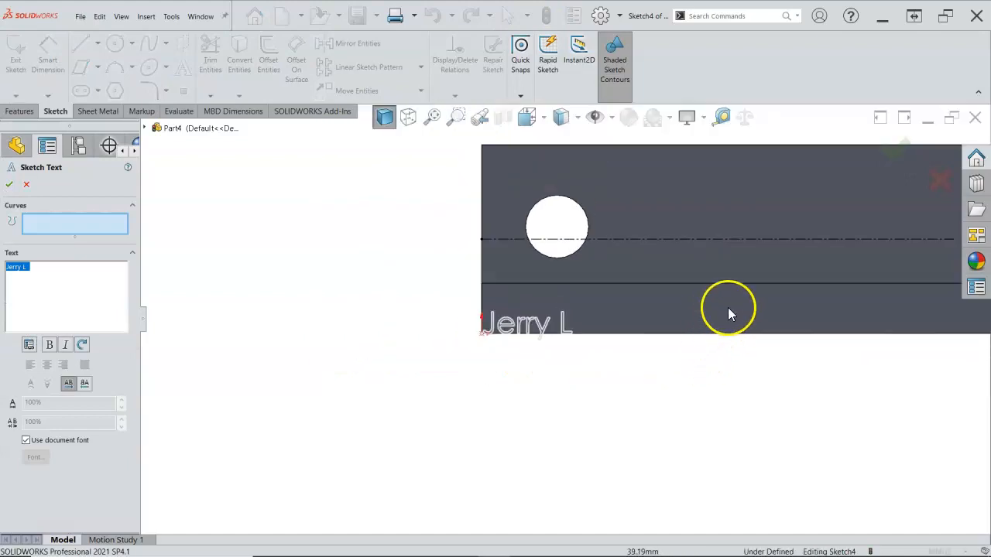
scroll(803, 294, up, 3)
scroll(803, 285, down, 3)
scroll(780, 283, up, 1)
scroll(780, 284, down, 1)
scroll(781, 283, up, 2)
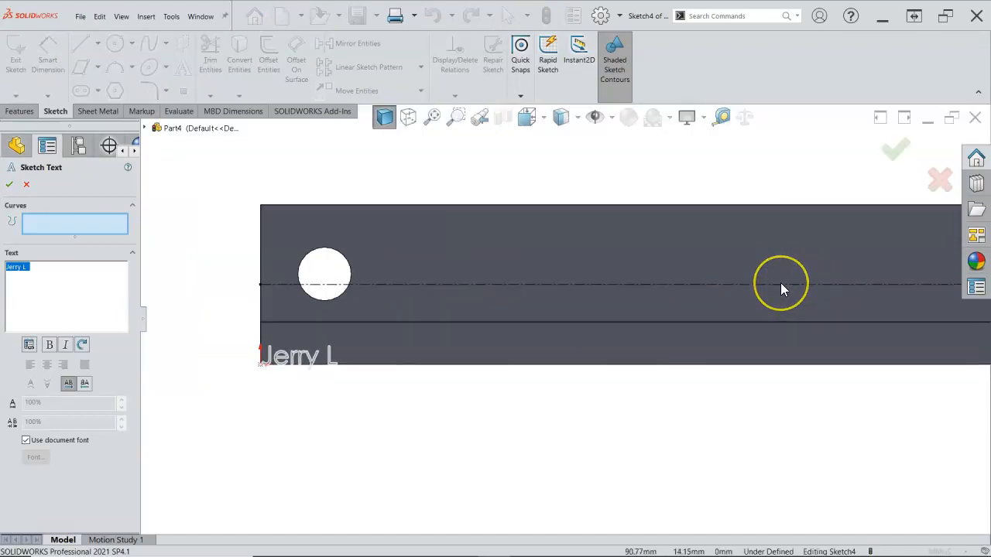
scroll(780, 283, down, 2)
scroll(781, 282, up, 1)
scroll(781, 286, up, 1)
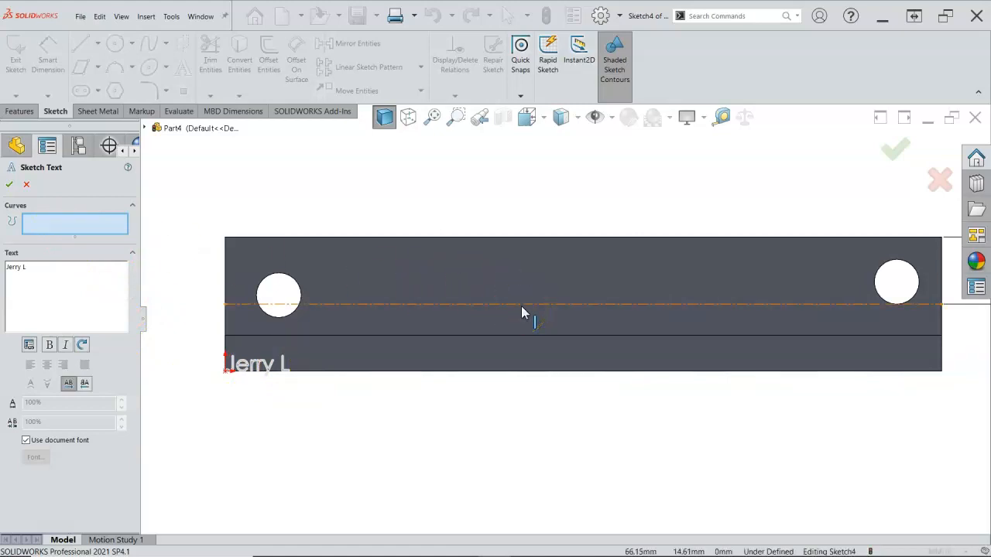
click(523, 306)
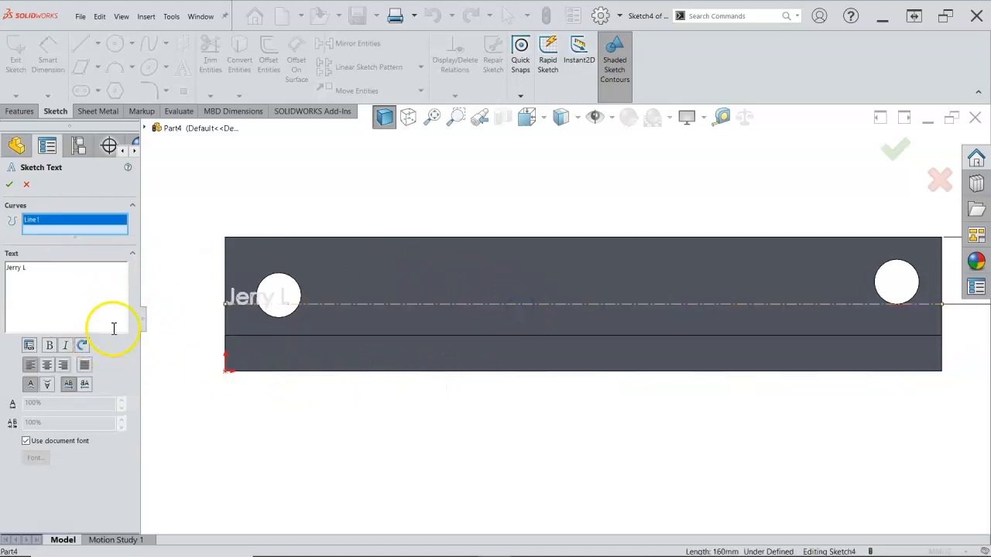
Try right alignment for the name text and leave it center-aligned along the centerline
click(47, 366)
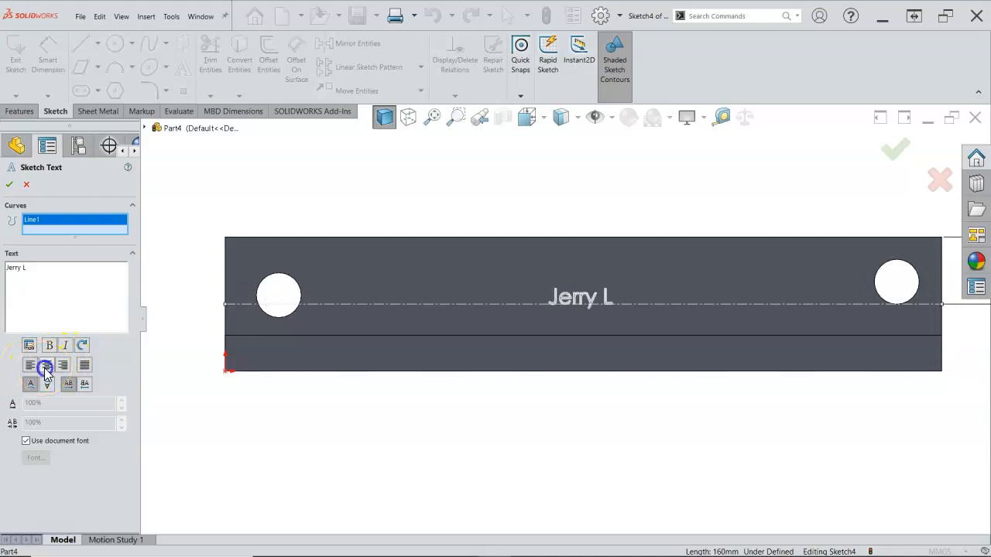
click(64, 366)
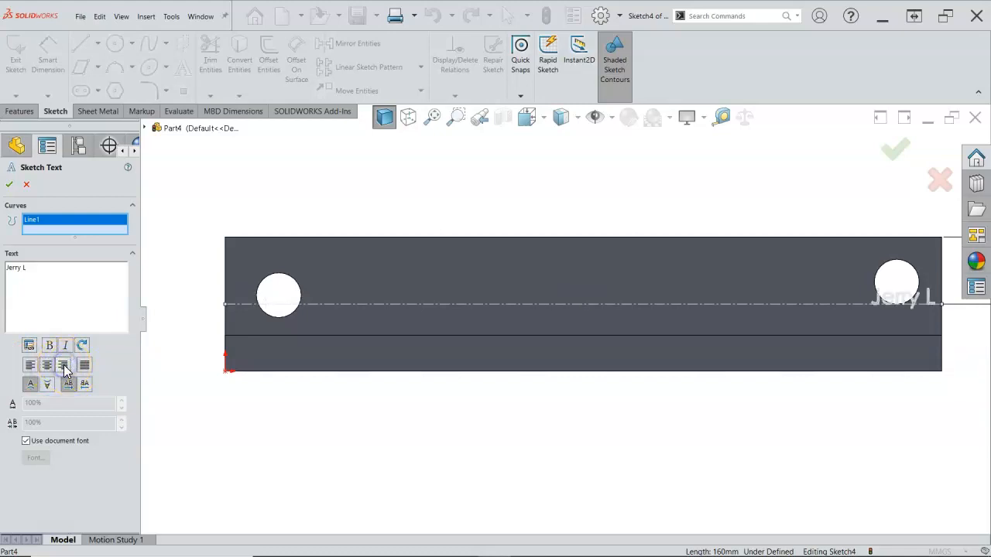
click(46, 365)
Try flipping the name text vertically and horizontally, and restore its upright, forward-reading orientation
click(46, 384)
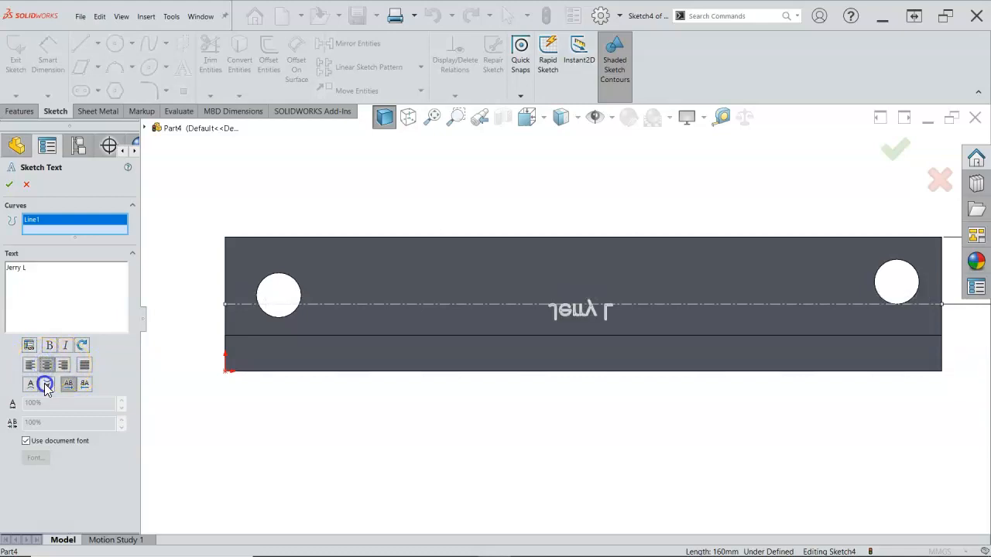
click(85, 384)
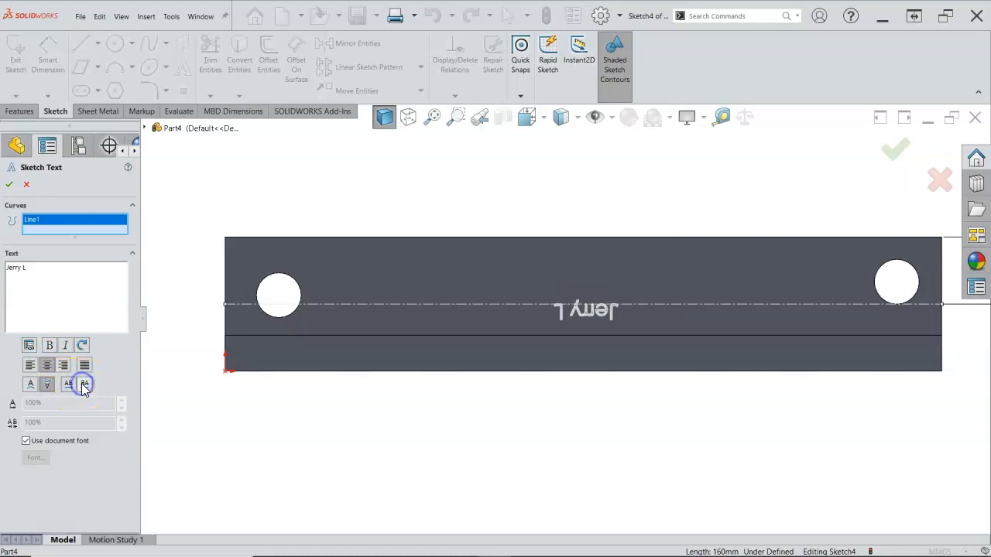
click(68, 384)
click(30, 384)
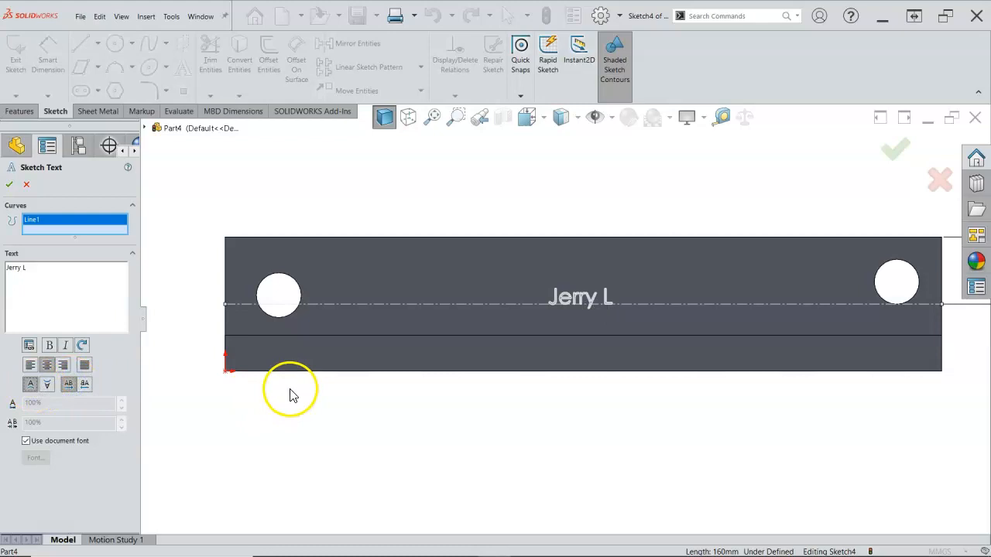
Turn off the document font for the name text and set its character spacing to 120%
click(26, 441)
click(53, 409)
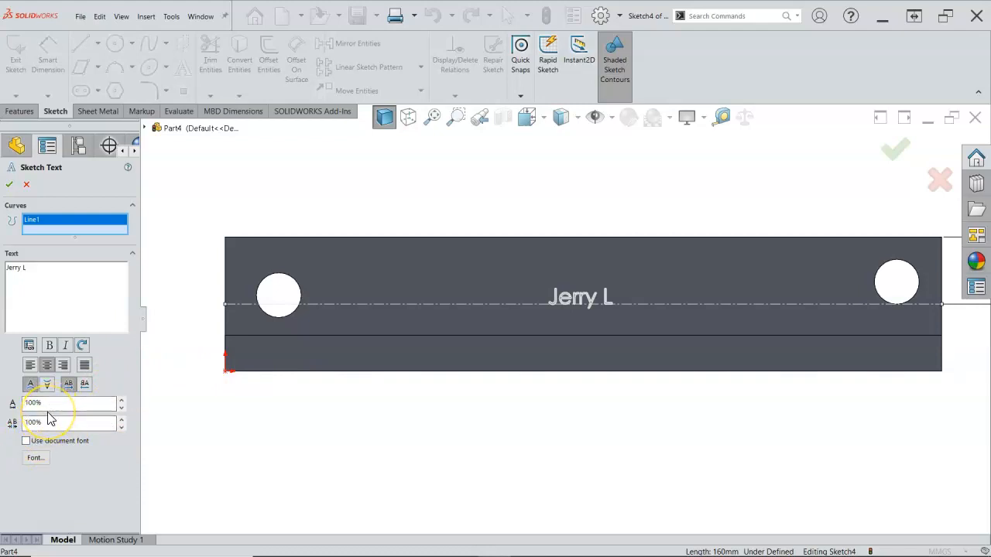
drag(49, 403, 5, 432)
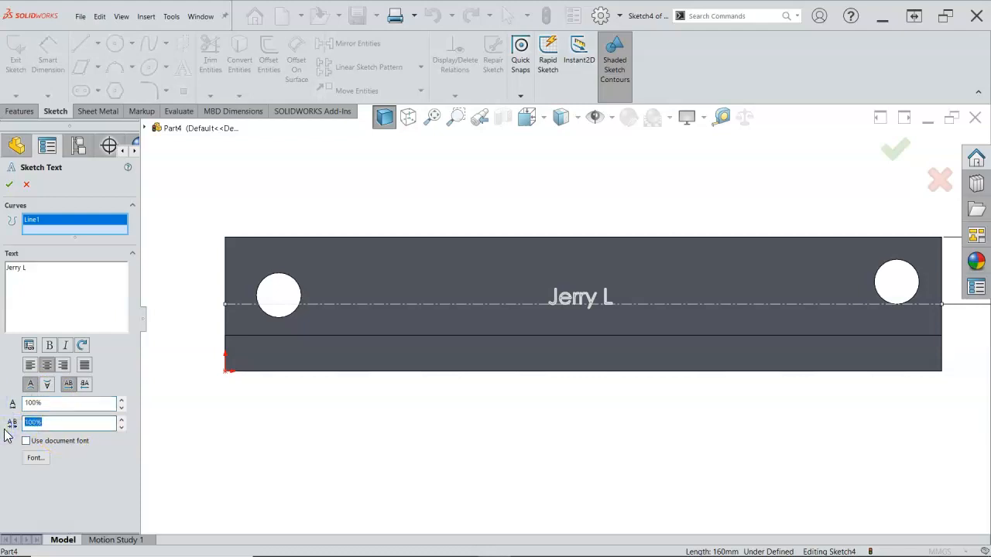
key(Tab)
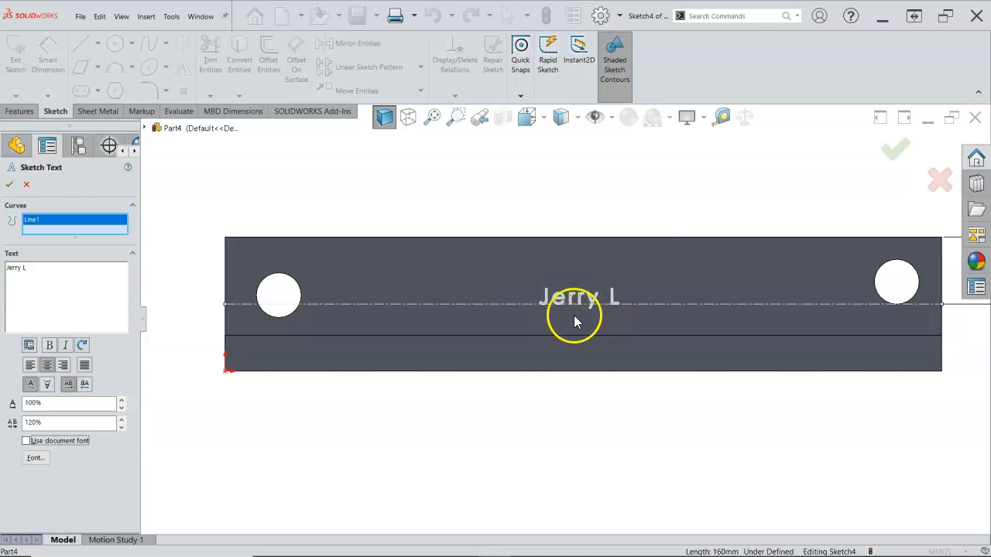
Open the font settings for the name text, select Candara, and move the dialog to uncover the text on the part
click(35, 457)
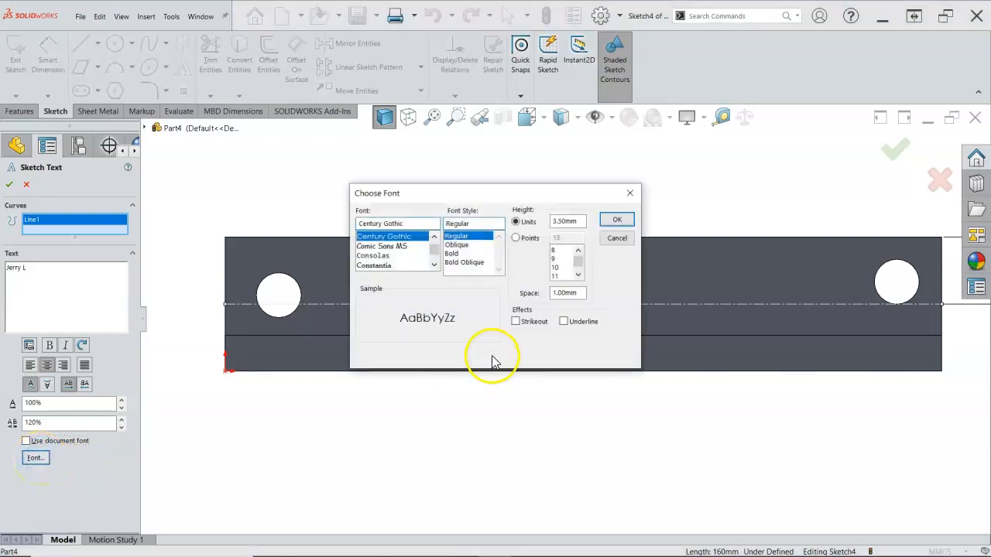
click(435, 236)
click(434, 237)
click(433, 237)
click(432, 237)
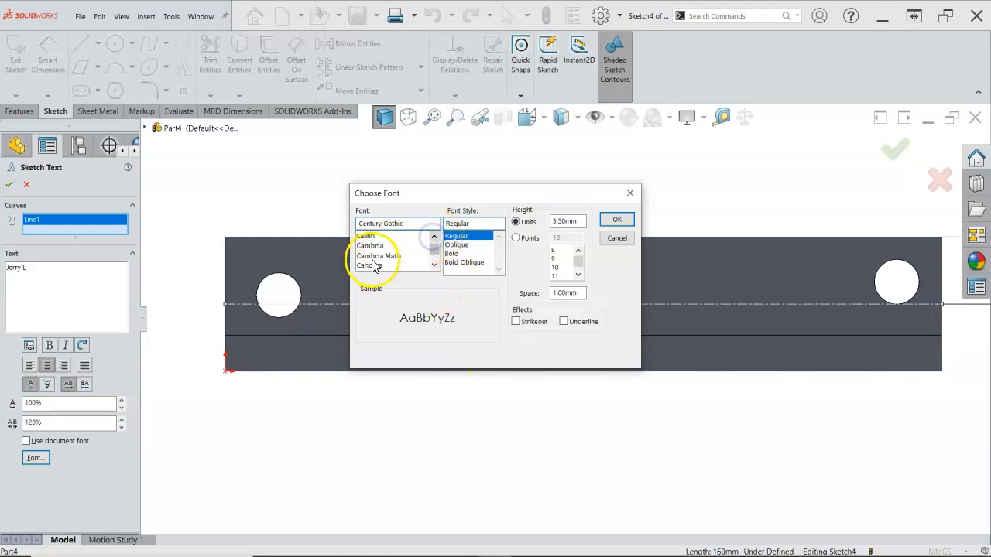
click(372, 266)
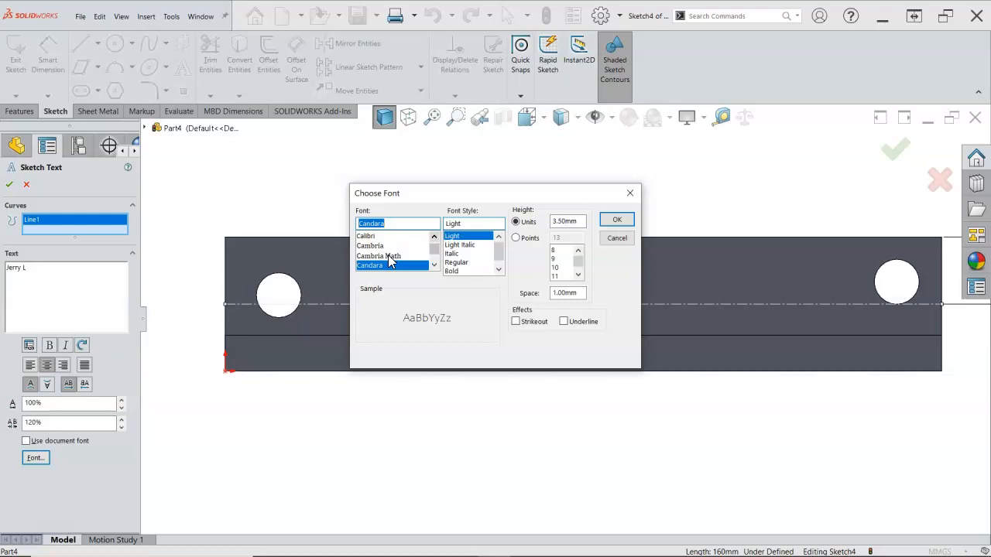
drag(521, 189, 370, 152)
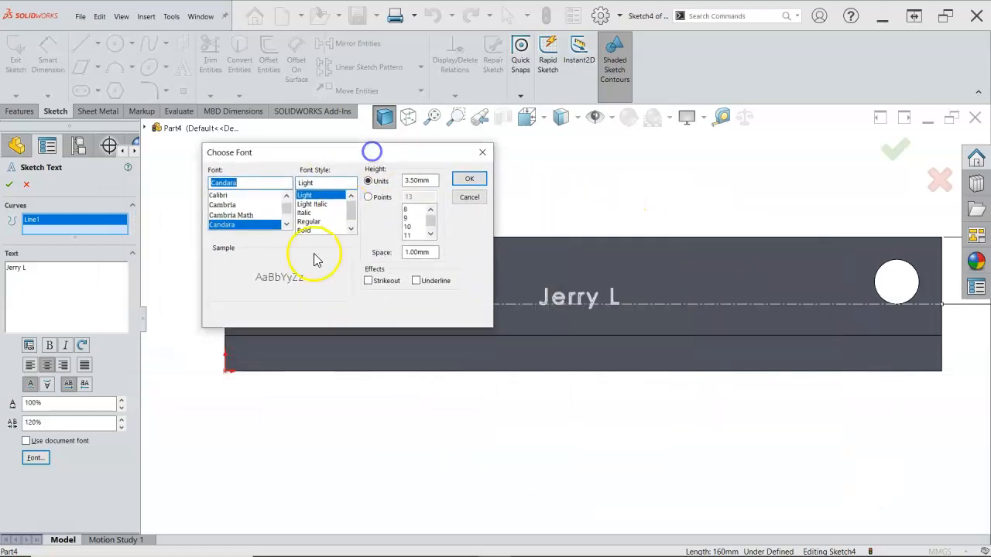
Preview the Calibri, Cambria Math, Adobe Gothic Std and Gabriola fonts for the name text
click(223, 196)
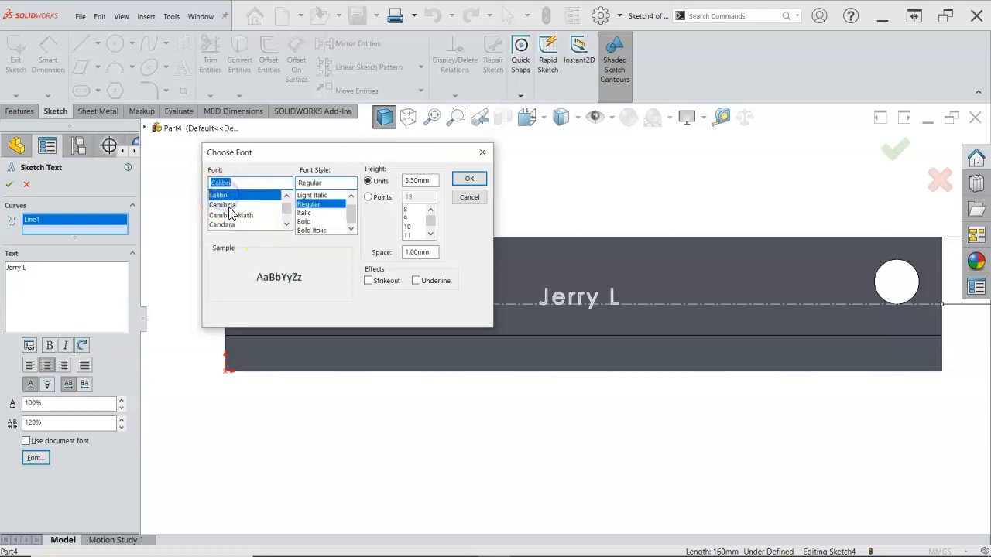
click(231, 215)
scroll(235, 221, up, 5)
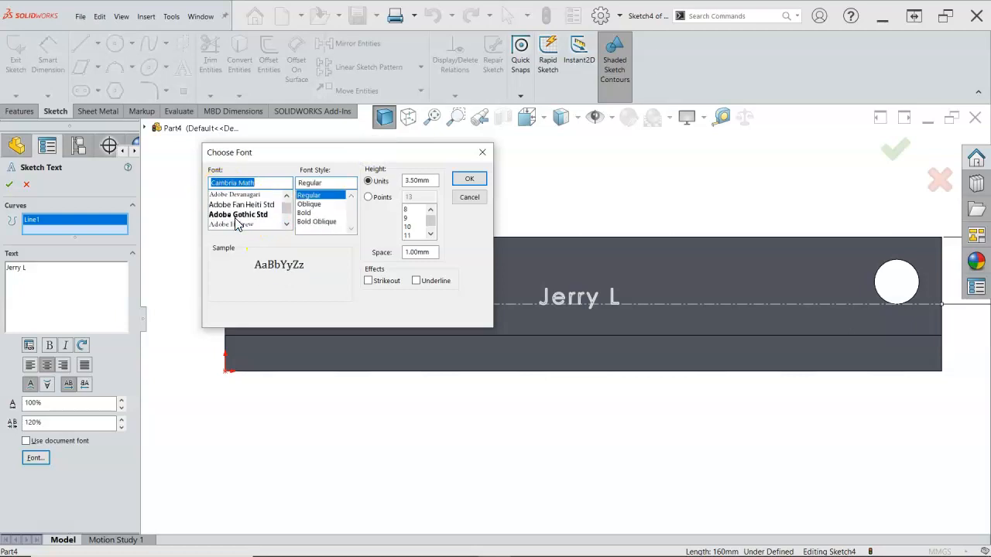
click(237, 216)
scroll(237, 222, down, 1)
scroll(235, 219, down, 5)
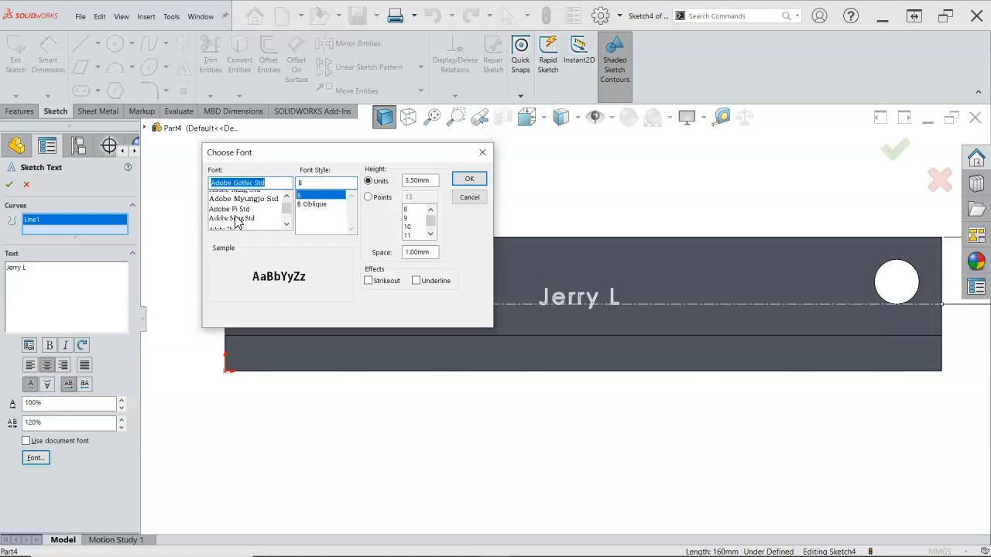
scroll(237, 222, down, 3)
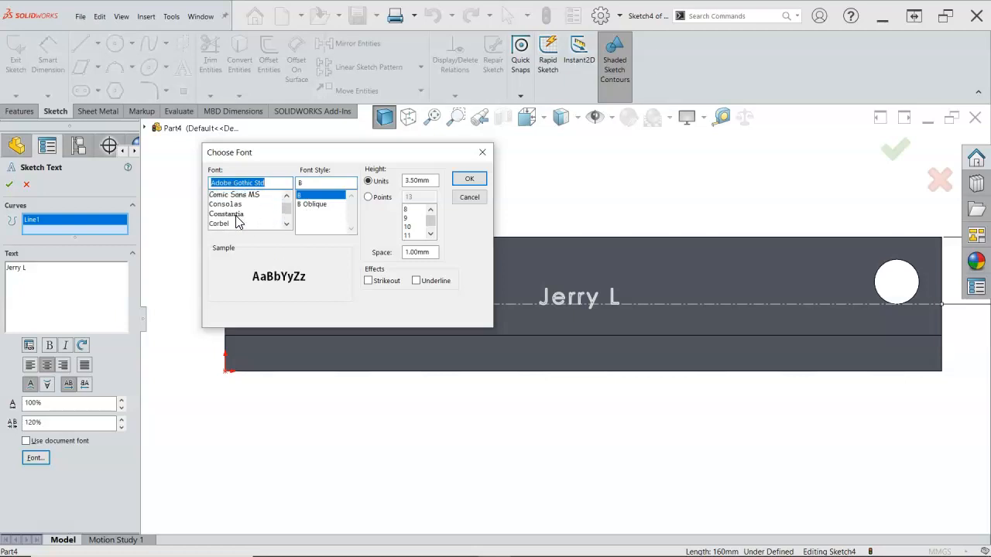
scroll(236, 222, down, 2)
click(225, 224)
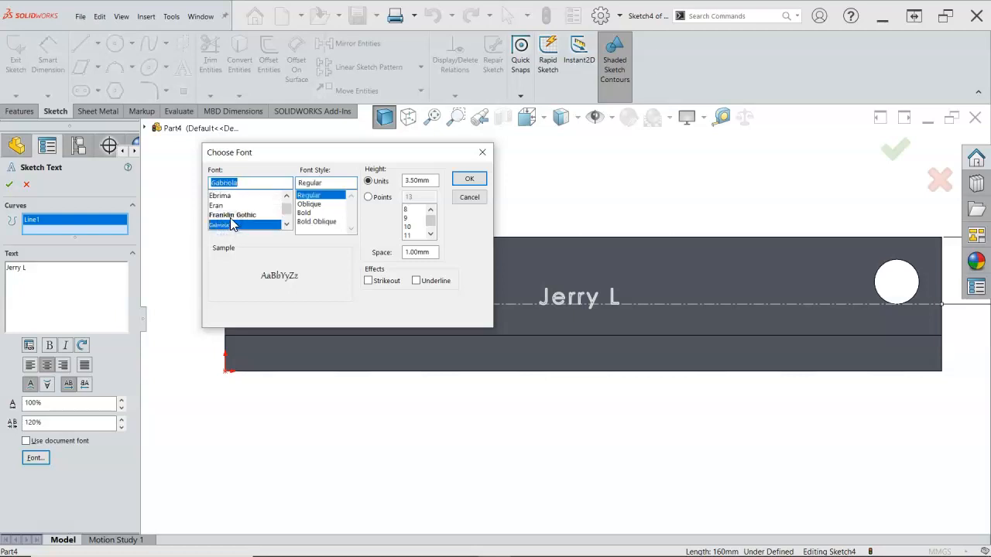
Preview further fonts for the name text, including HYSWLongFangSong and Lucida Sans Unicode
scroll(231, 223, down, 1)
click(230, 215)
scroll(229, 217, down, 1)
click(226, 206)
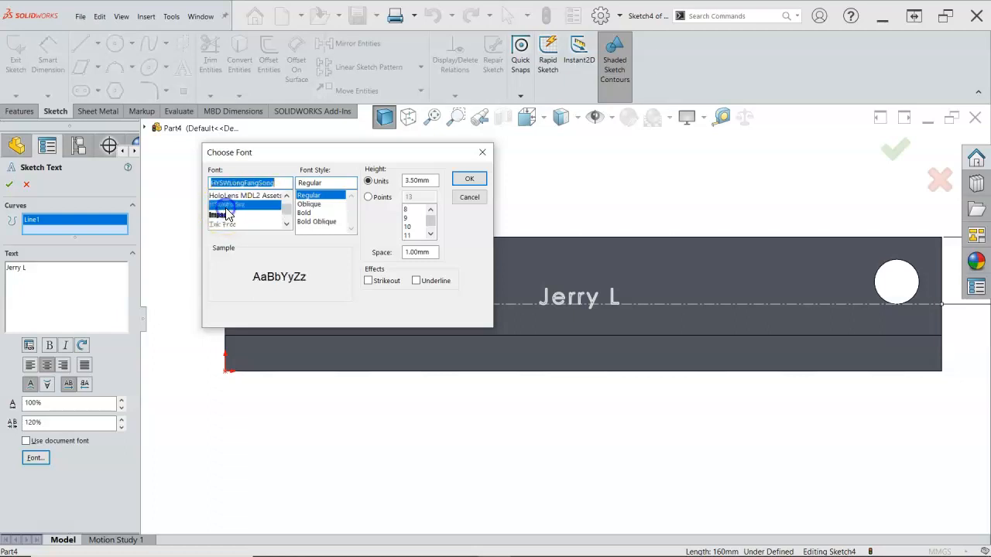
click(236, 207)
scroll(237, 210, down, 1)
click(229, 216)
scroll(228, 221, down, 1)
scroll(229, 220, down, 1)
click(229, 215)
click(234, 225)
Select MS Gothic in the Regular style as the font for the name text
scroll(234, 225, down, 5)
scroll(236, 223, down, 7)
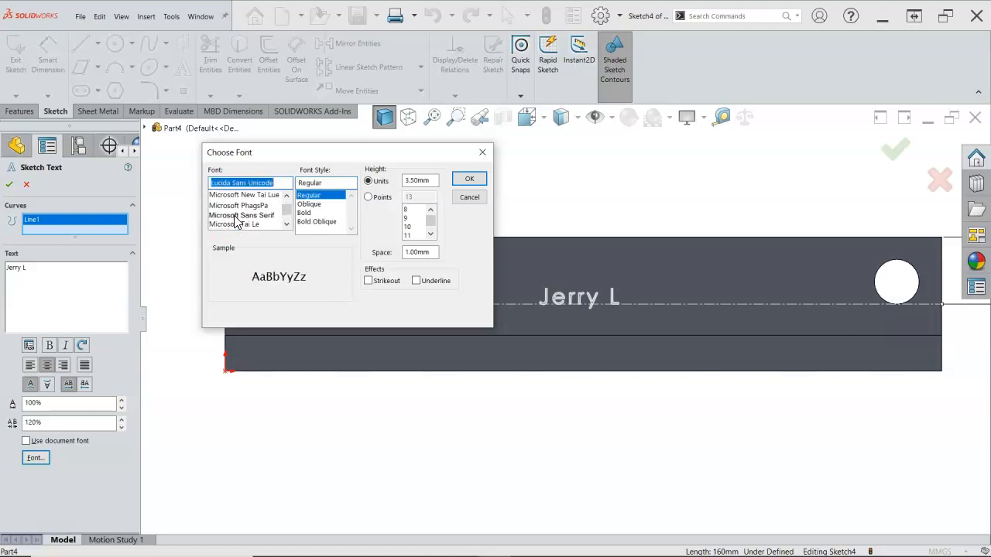
scroll(236, 223, down, 1)
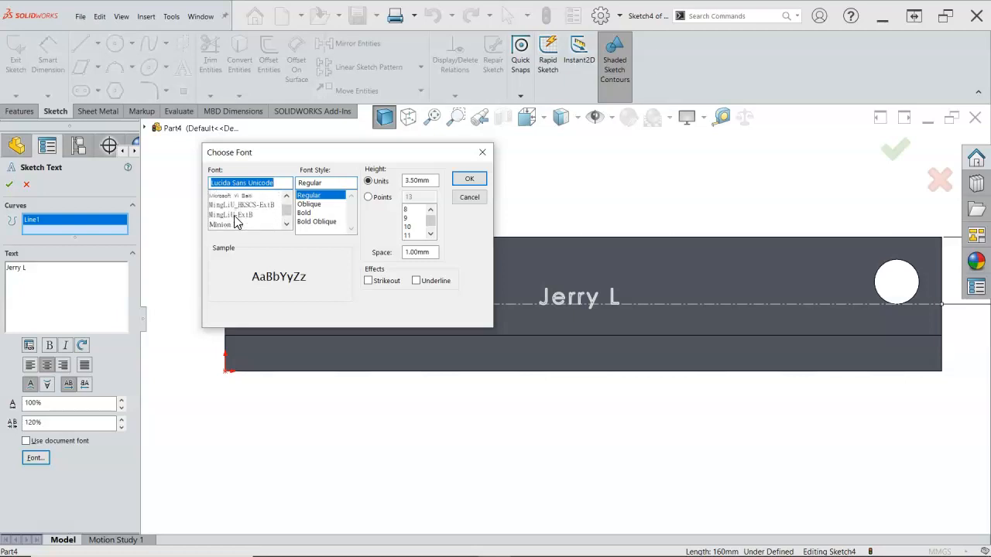
scroll(236, 222, down, 8)
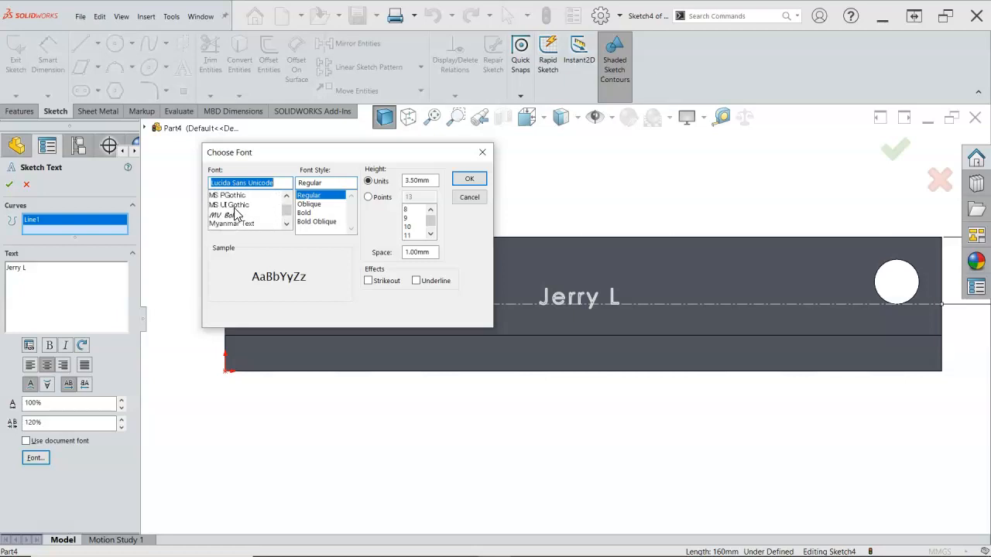
scroll(233, 213, up, 3)
click(228, 215)
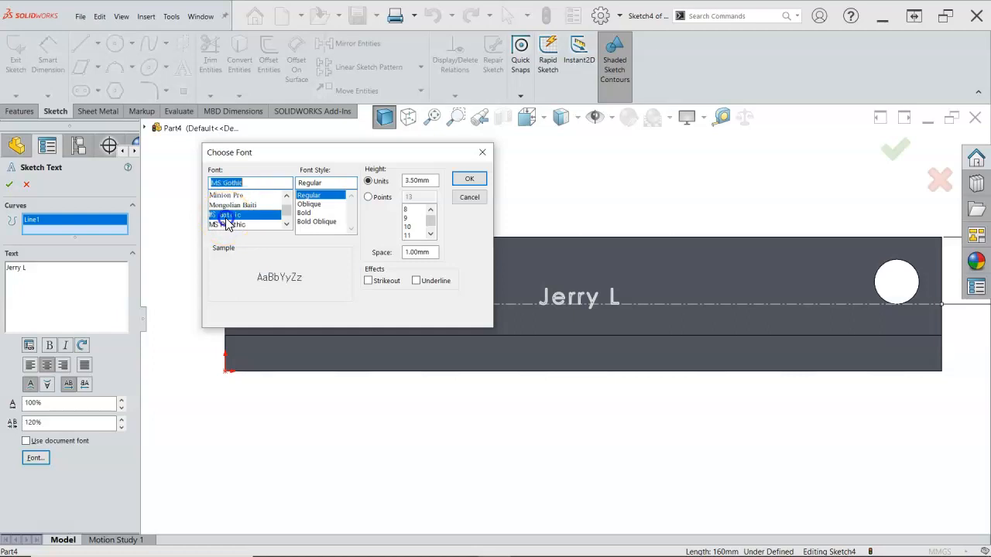
Look through the available fonts and choose Cambria for the name text
scroll(232, 221, down, 10)
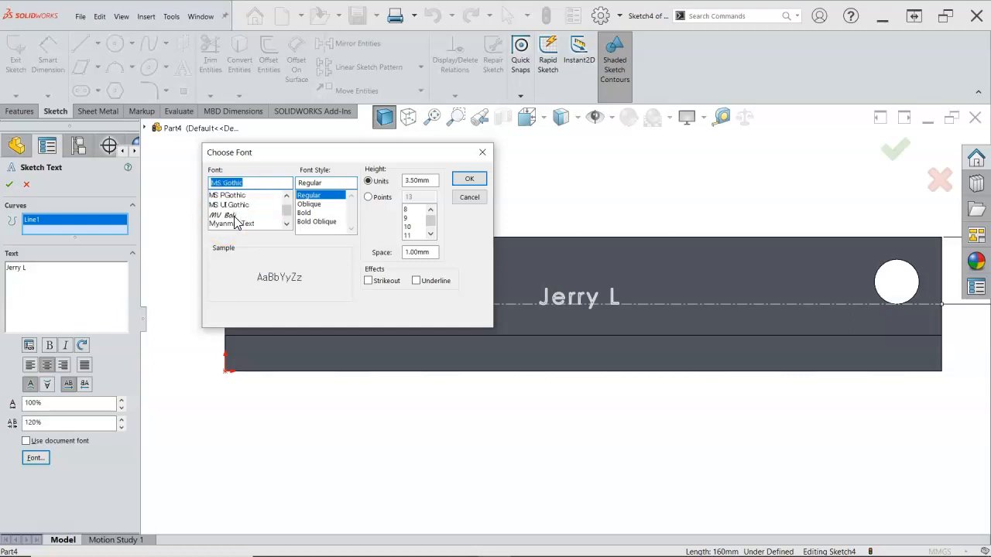
scroll(237, 223, down, 1)
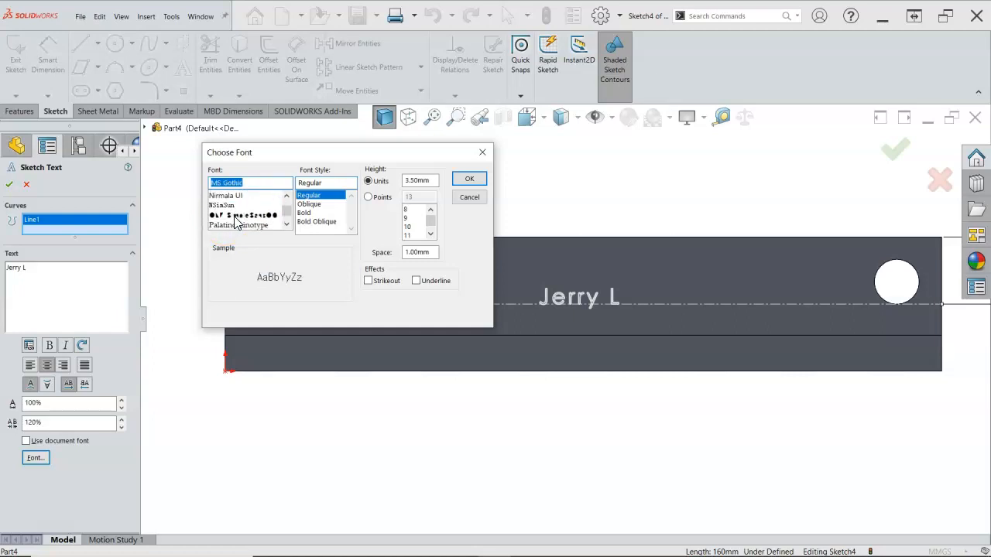
scroll(236, 223, down, 3)
scroll(237, 223, up, 12)
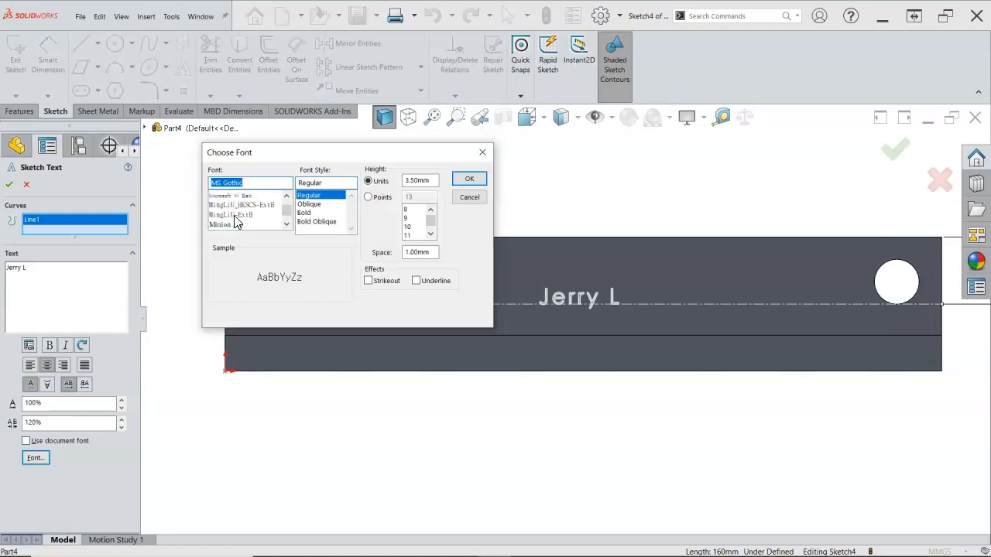
scroll(236, 223, up, 12)
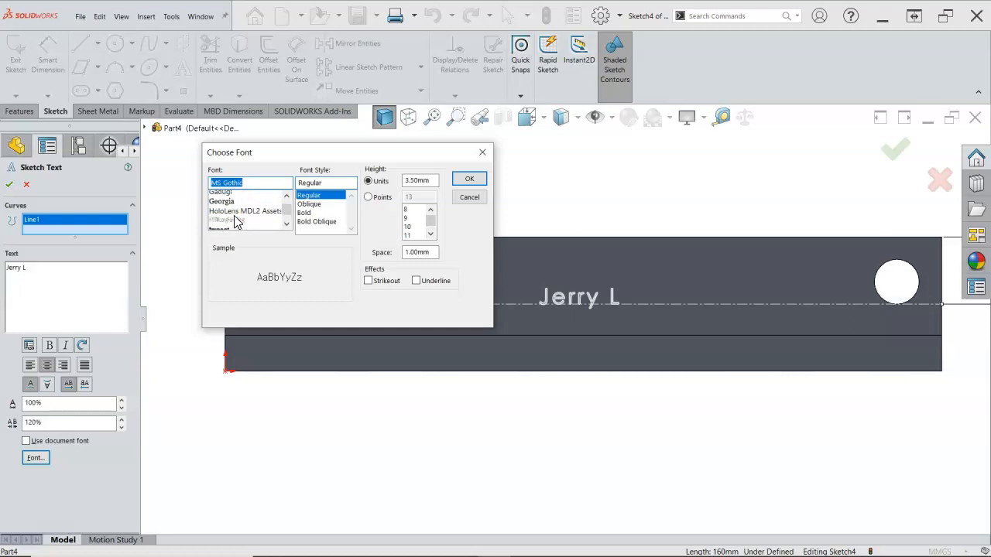
scroll(236, 222, up, 6)
scroll(236, 222, up, 1)
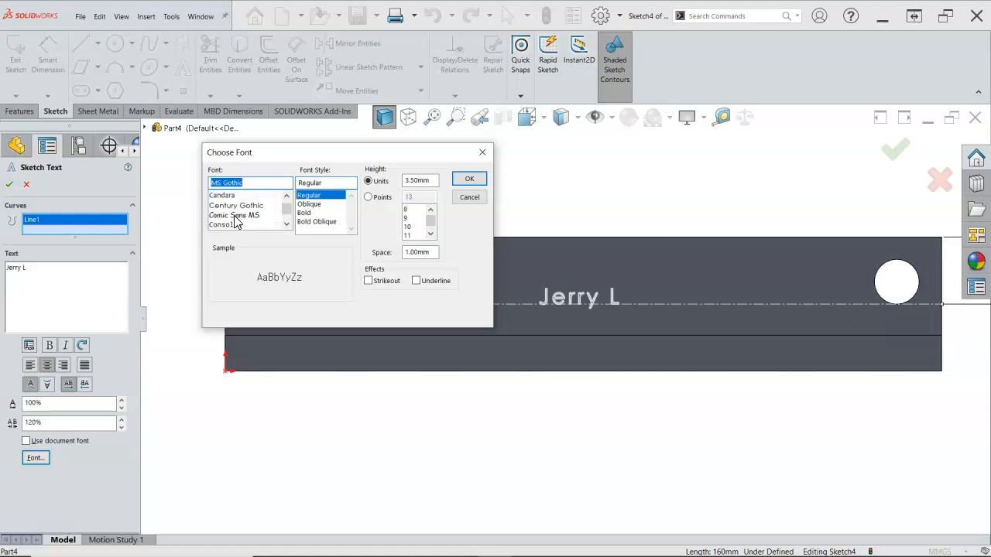
scroll(232, 210, up, 1)
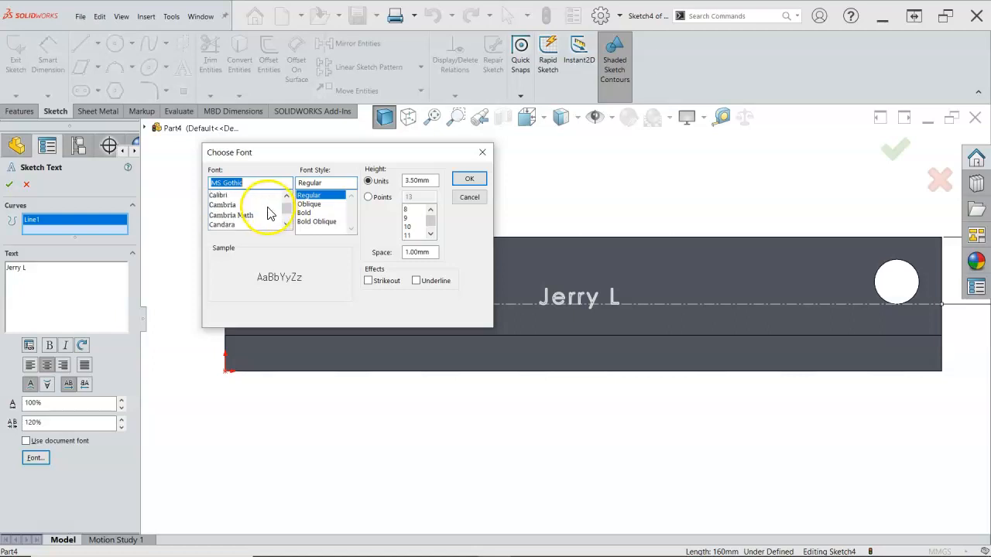
click(222, 205)
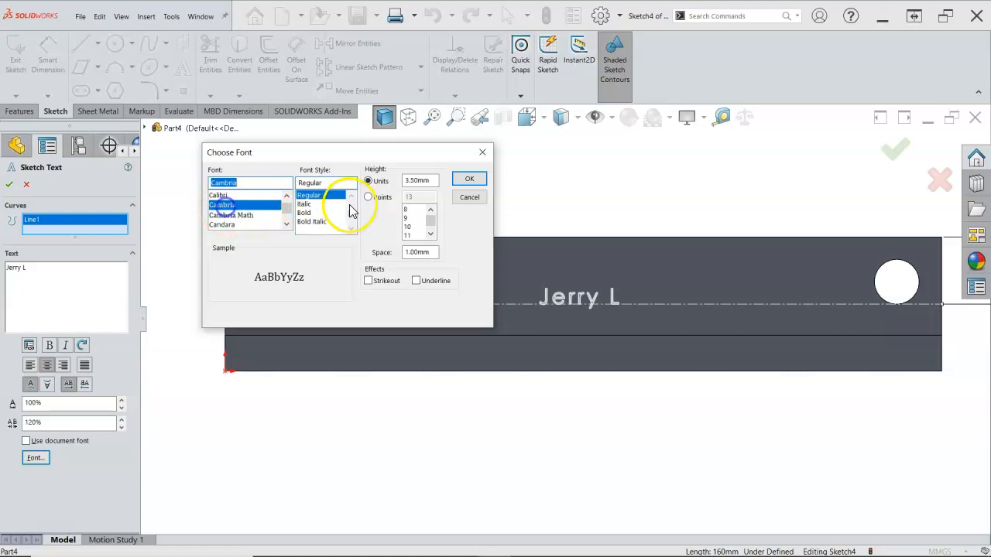
Set the name text's height to 10 mm, then accept the font and the sketch text
double_click(425, 182)
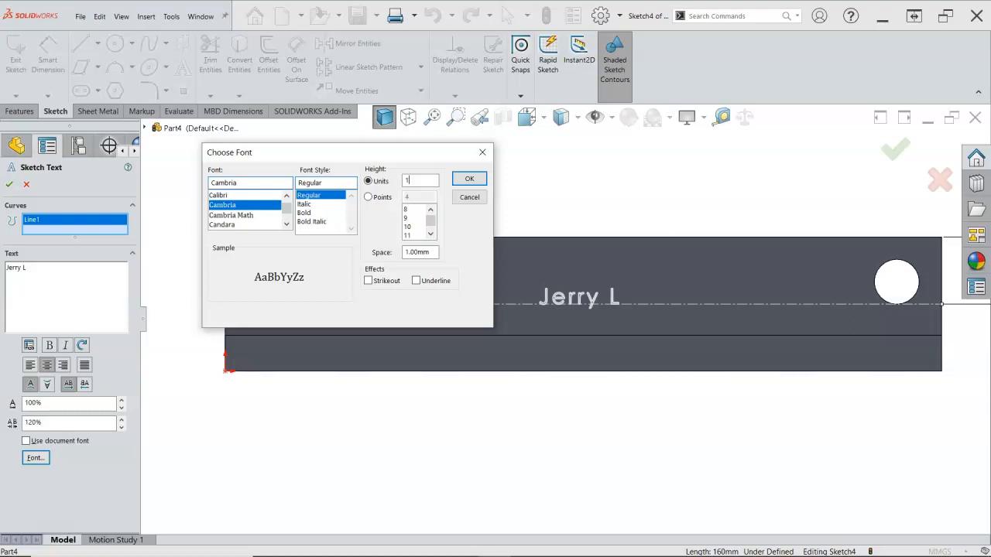
click(466, 181)
click(530, 201)
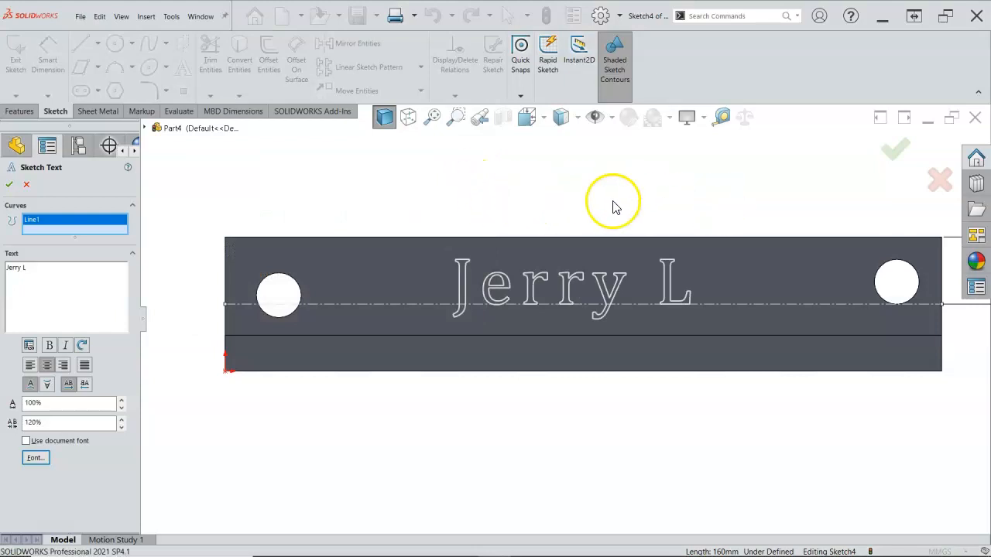
click(9, 184)
Engrave the name text into the part's front face with a 1 mm blind extruded cut
middle_drag(213, 186, 216, 228)
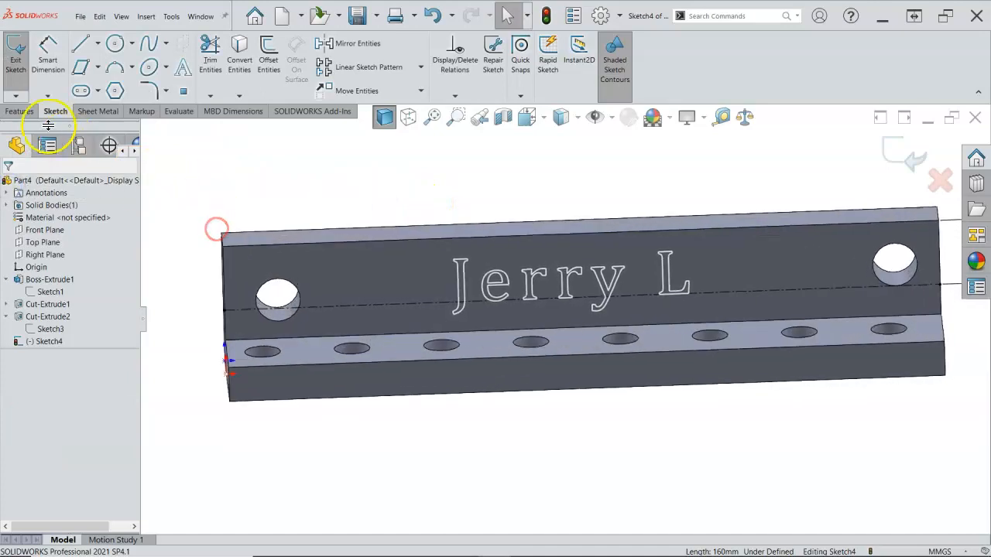
click(19, 111)
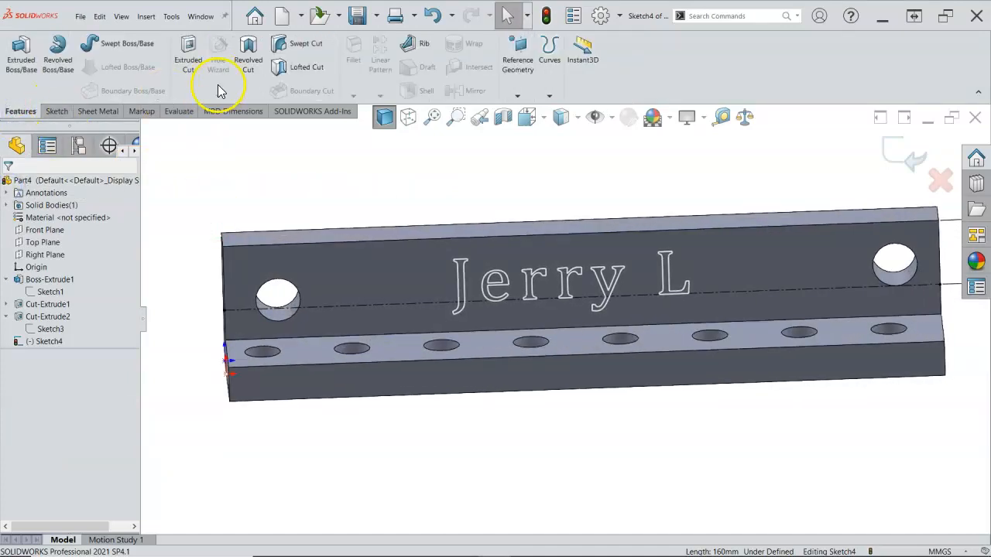
click(188, 56)
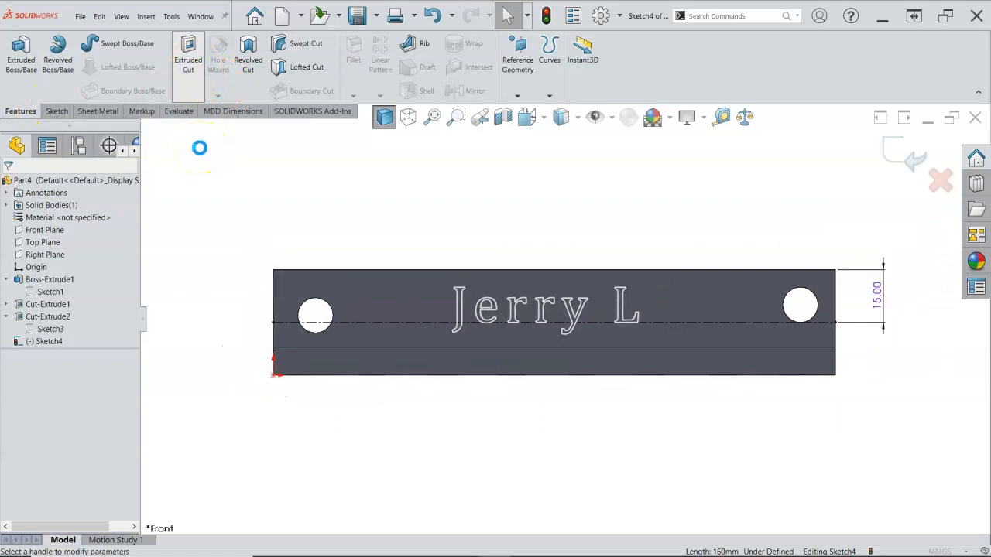
text(1)
key(Tab)
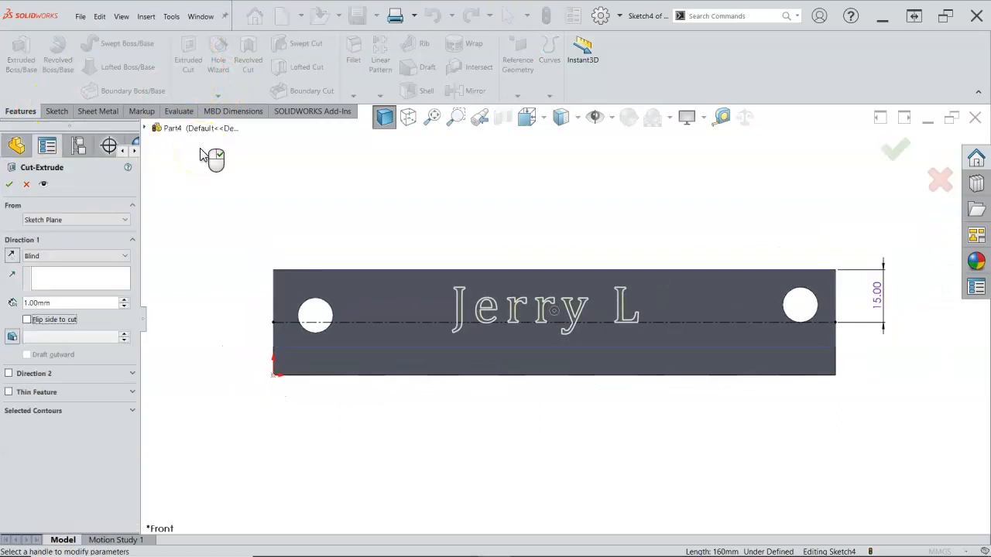
middle_drag(255, 159, 327, 212)
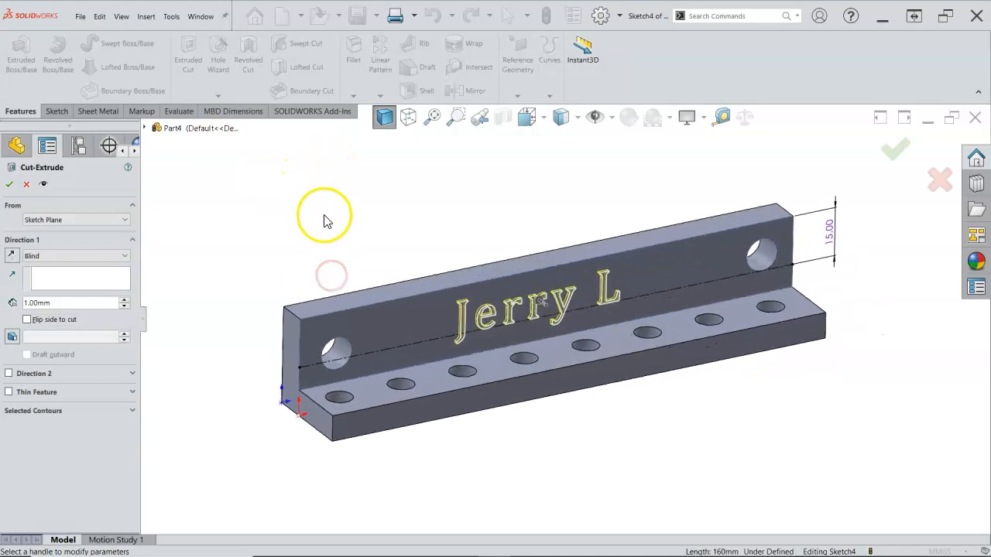
click(7, 186)
middle_drag(338, 272, 316, 227)
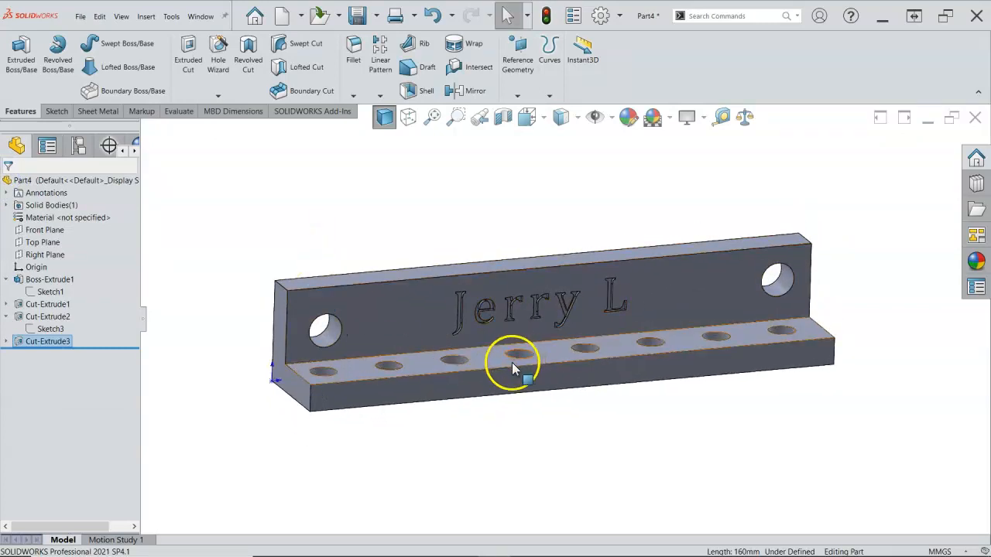
middle_drag(540, 308, 504, 343)
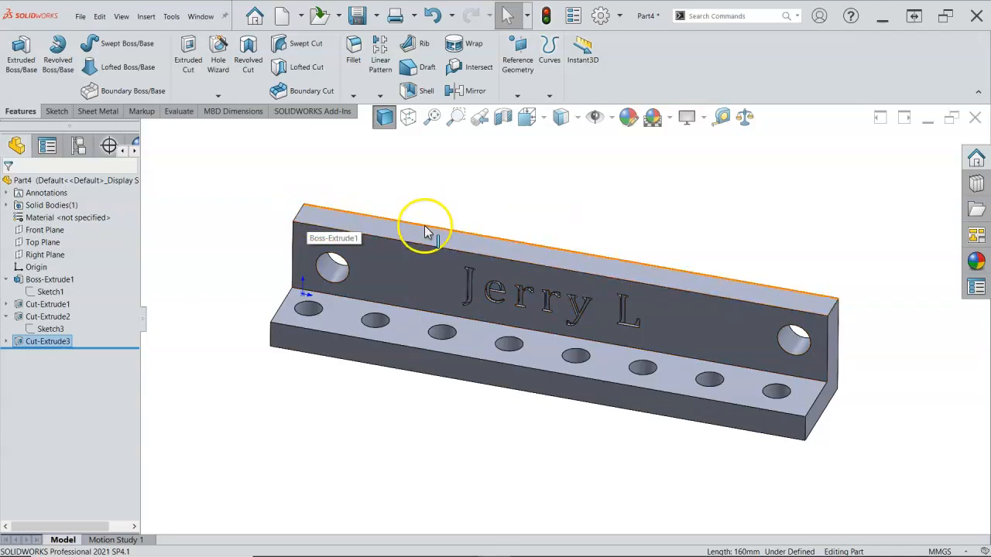
right_click(455, 190)
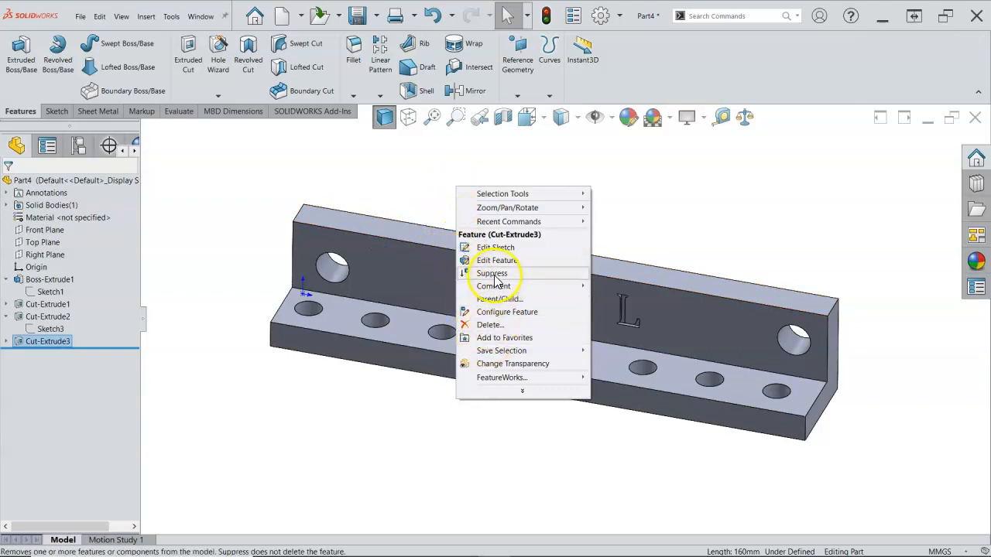
click(507, 389)
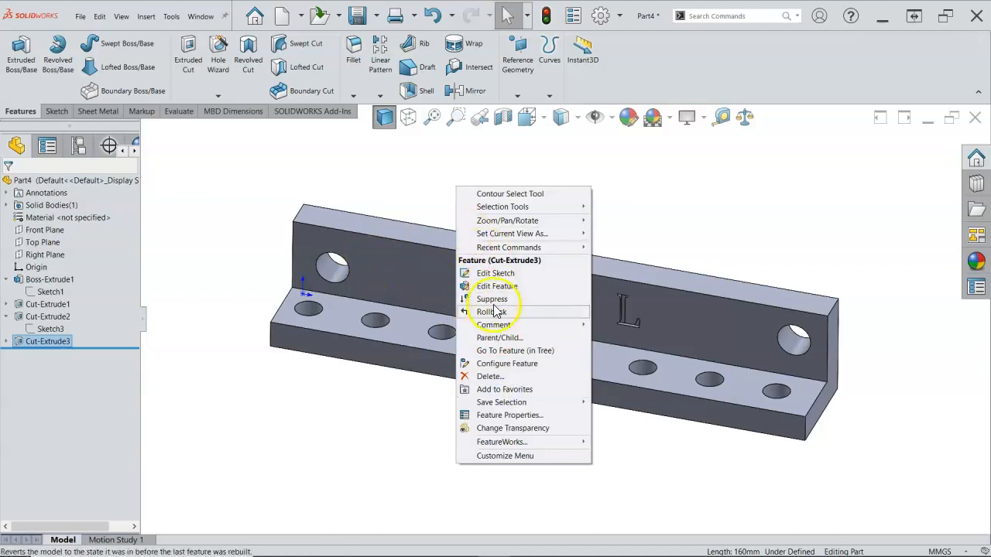
click(360, 180)
Fillet the four outer corner edges of the upright and base flanges with a 12 mm radius
click(300, 215)
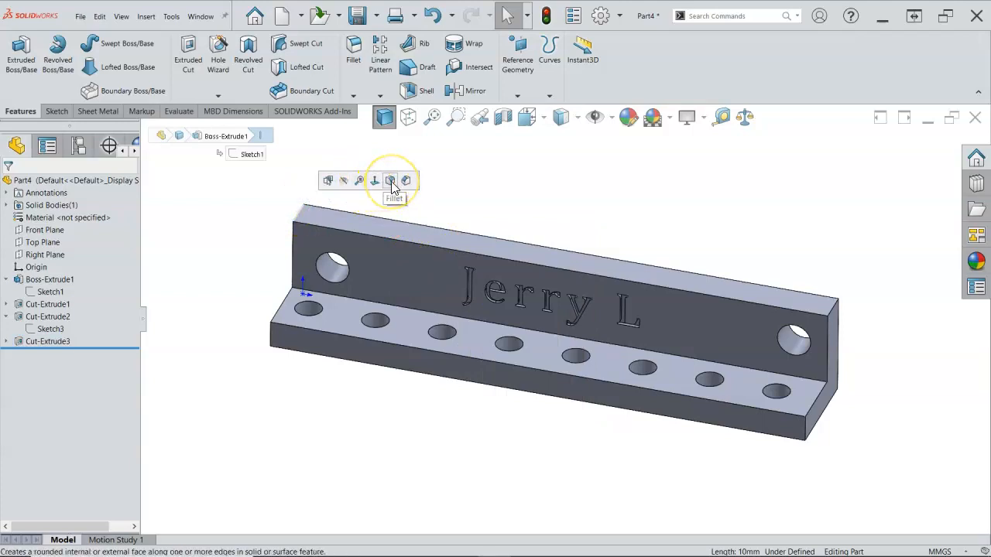
click(355, 54)
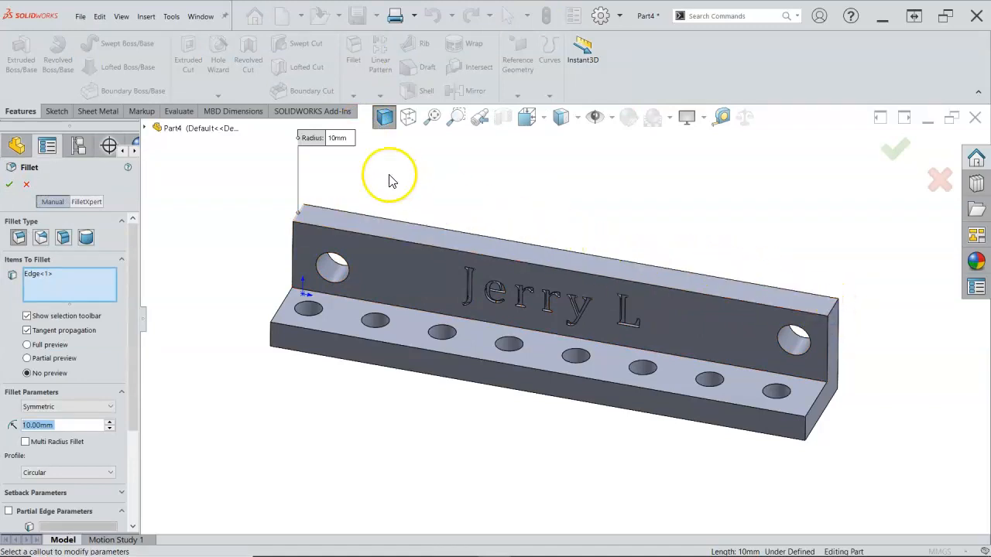
click(346, 138)
text(12)
key(Return)
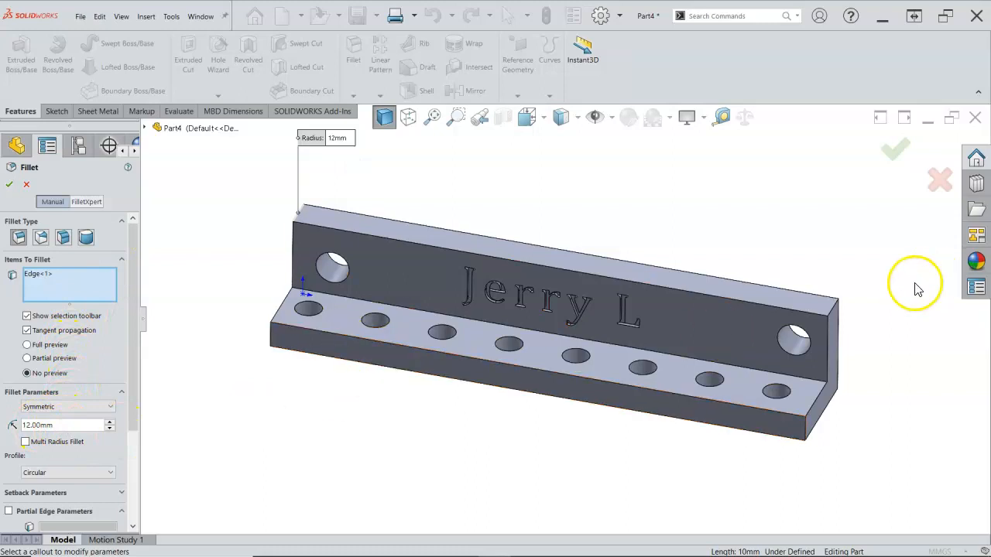
click(833, 309)
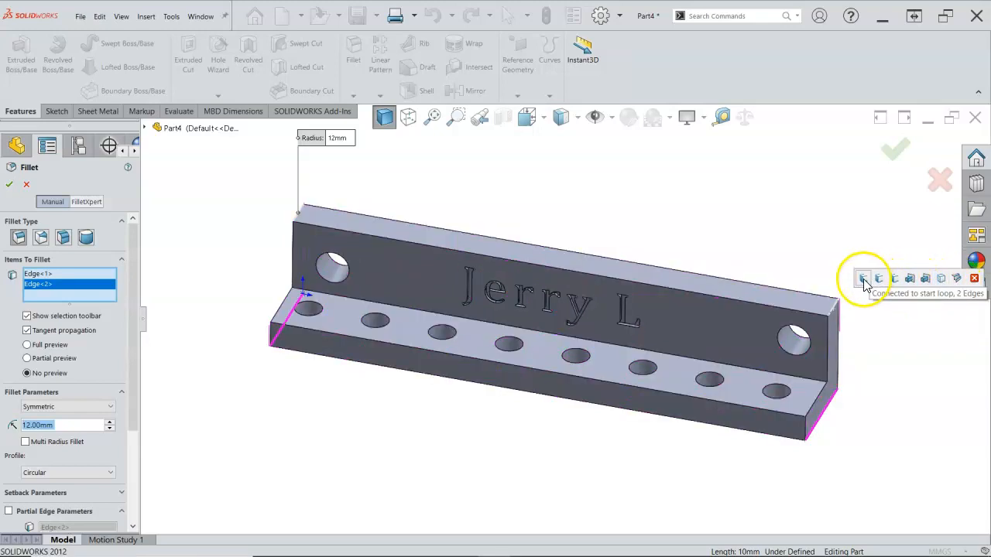
click(806, 438)
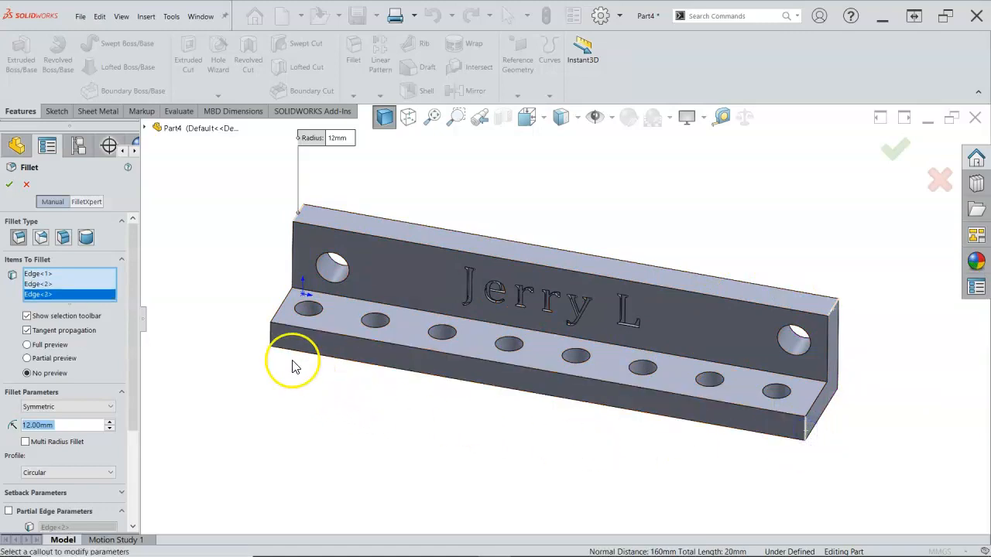
click(271, 334)
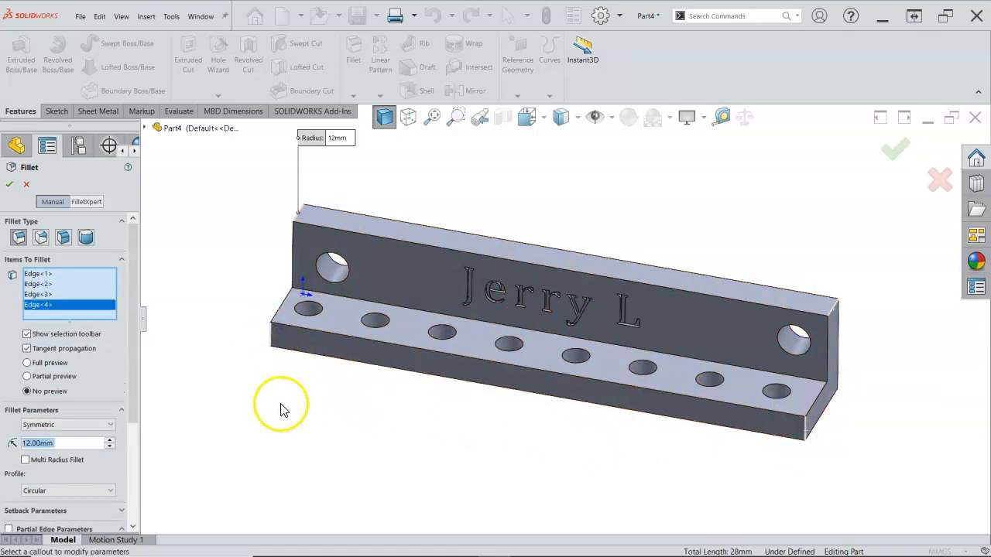
click(9, 190)
Fillet the long inner edge between the upright and base flanges with a 3 mm radius
middle_drag(225, 350, 206, 327)
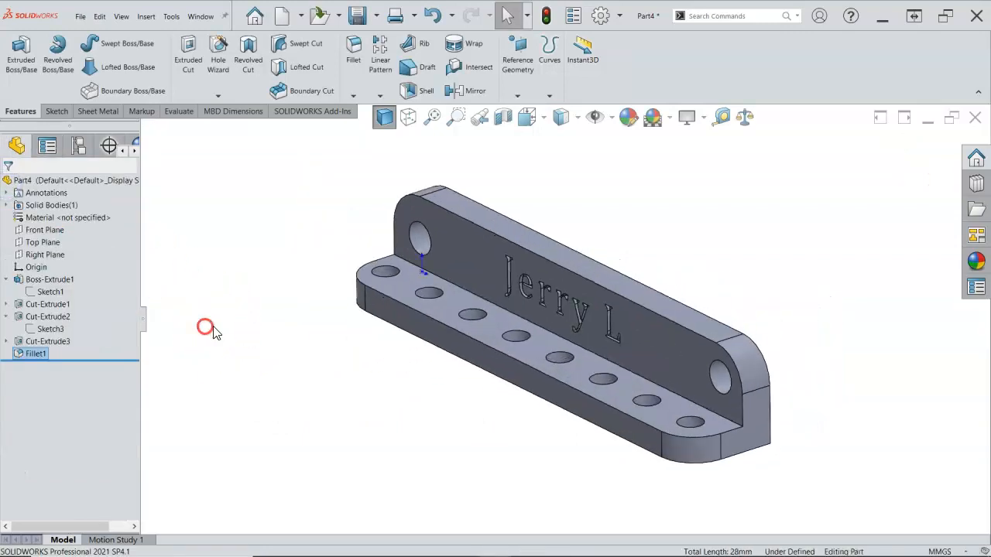
click(728, 422)
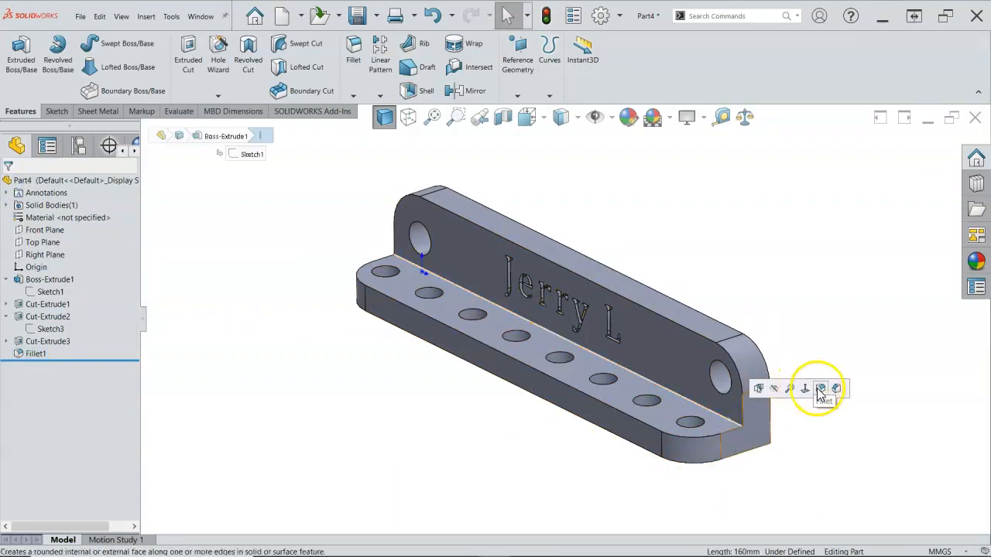
click(821, 389)
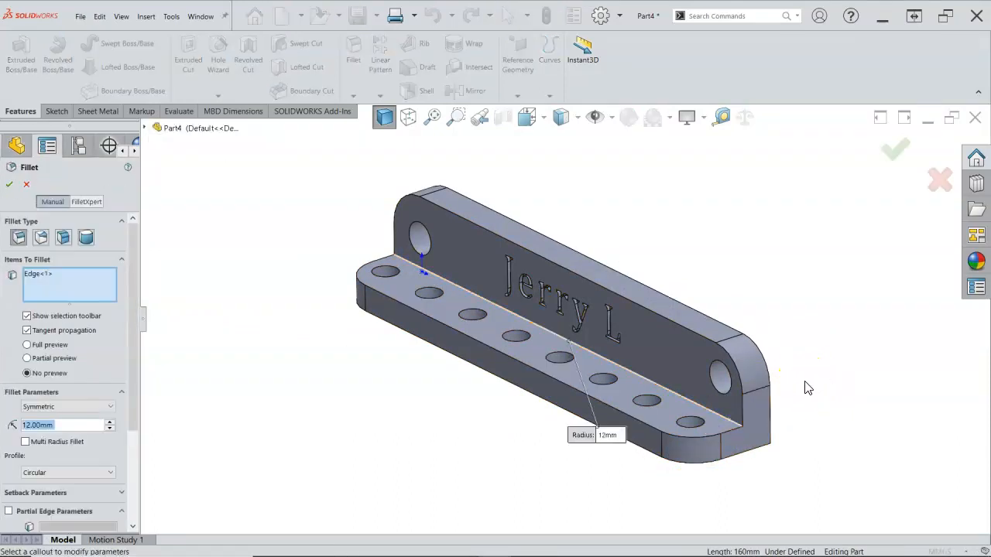
click(609, 436)
text(3)
key(Return)
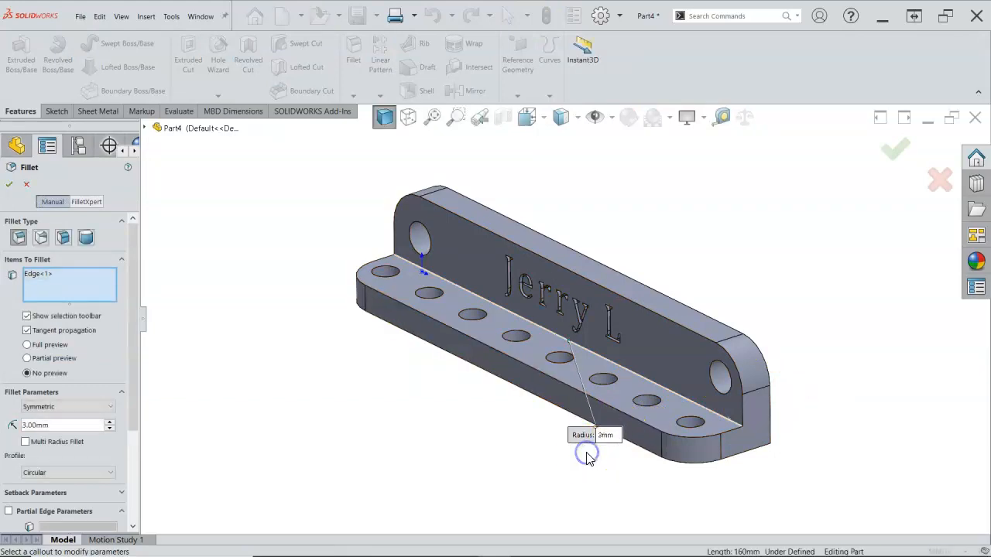
click(8, 184)
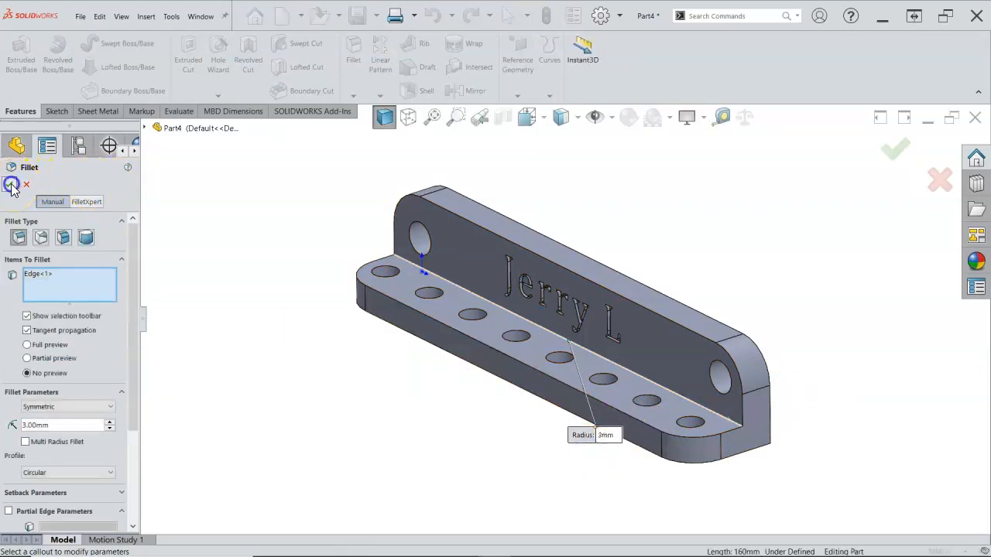
click(288, 317)
key(ctrl+7)
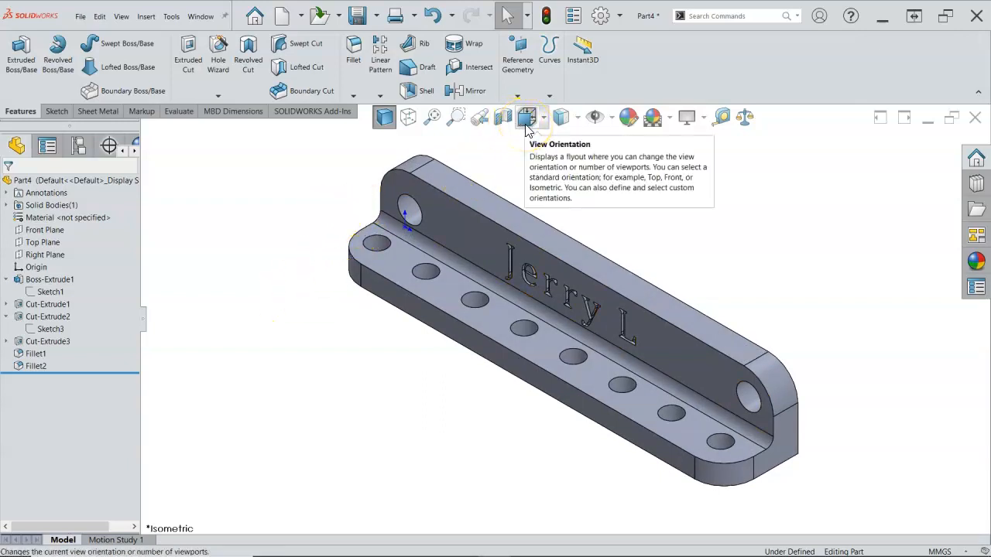
Open the part's custom file properties and add PartNo as the first property
click(575, 16)
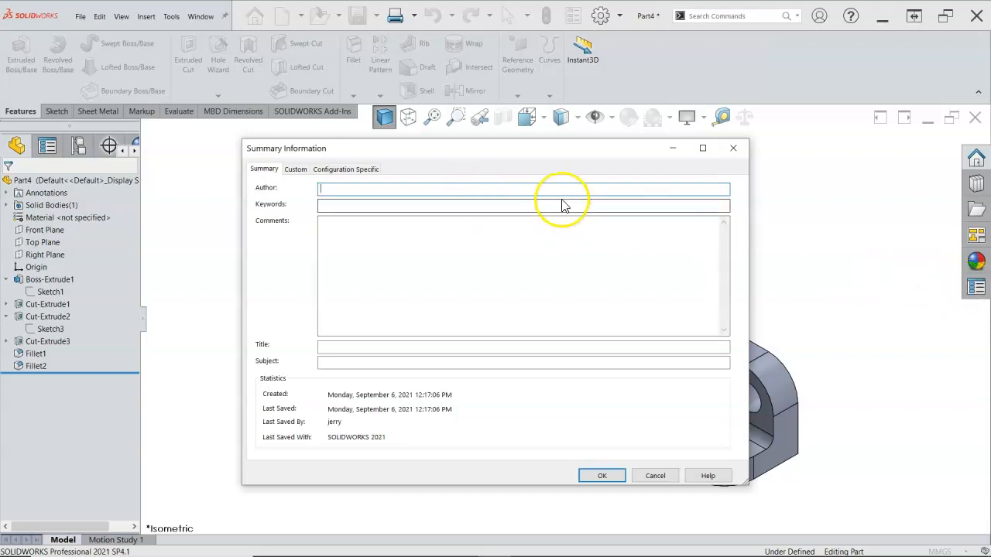
click(295, 170)
click(346, 239)
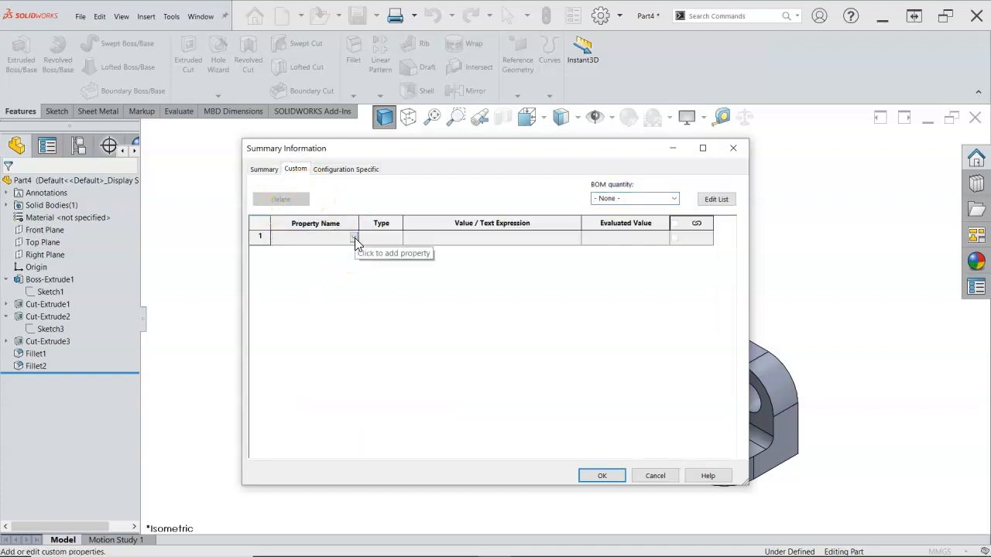
click(350, 238)
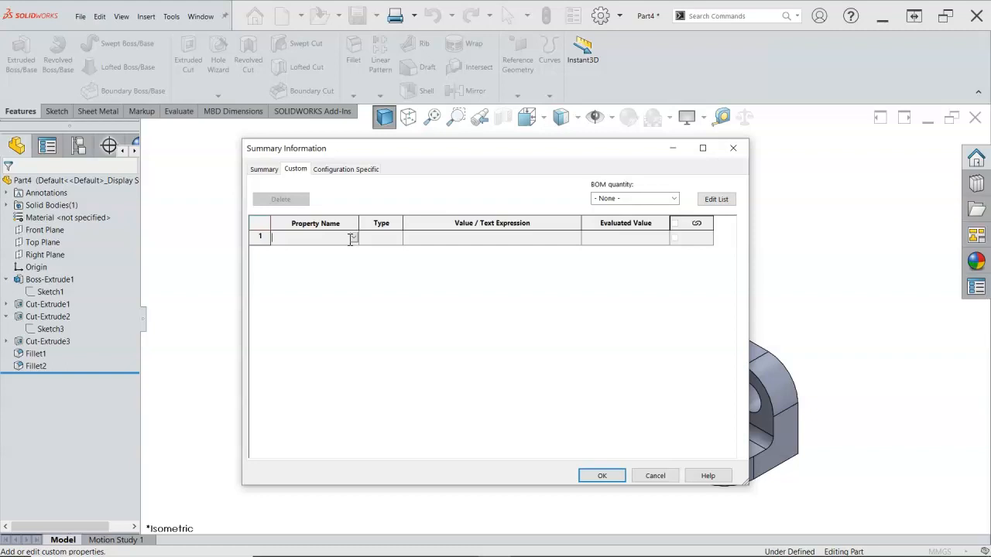
click(353, 240)
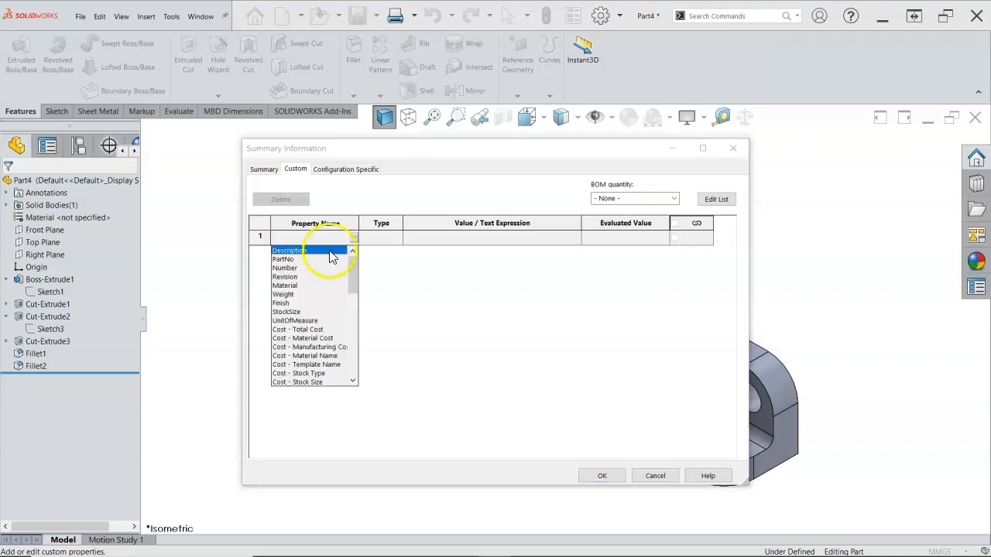
click(290, 260)
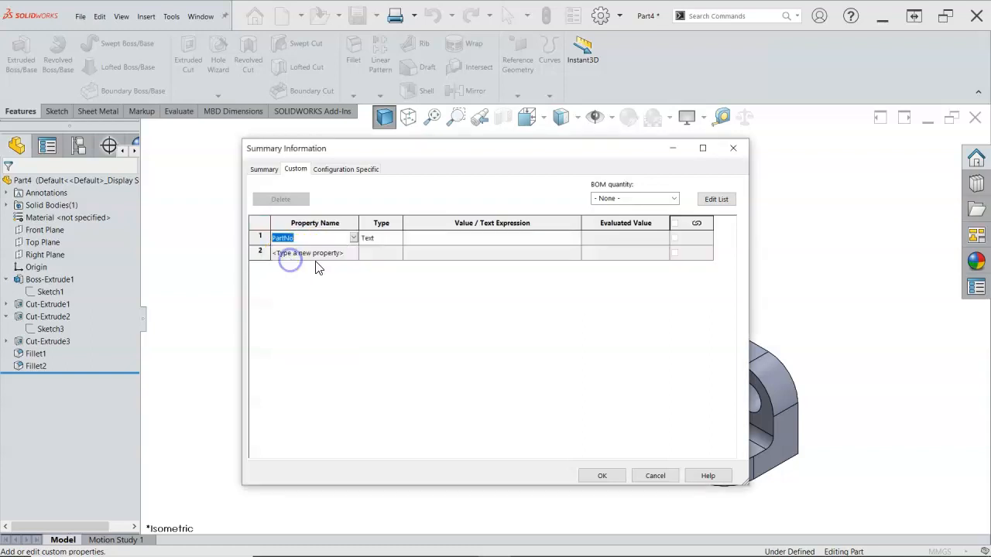
Set the PartNo custom property's value to 0A4-32
click(354, 239)
click(355, 240)
click(413, 241)
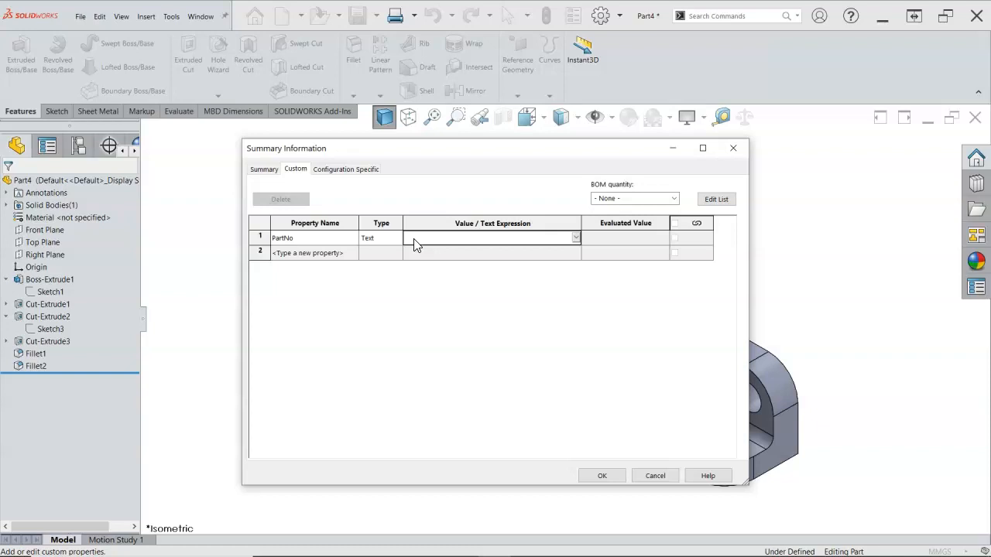
text(0A4-32)
Add a Material custom property of type Text and link its value to the part's material
click(341, 254)
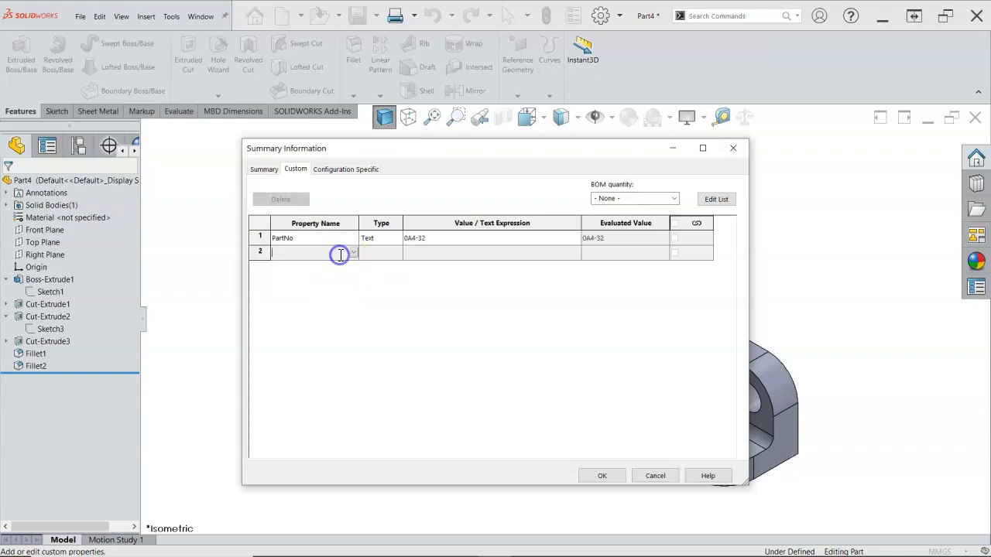
click(354, 256)
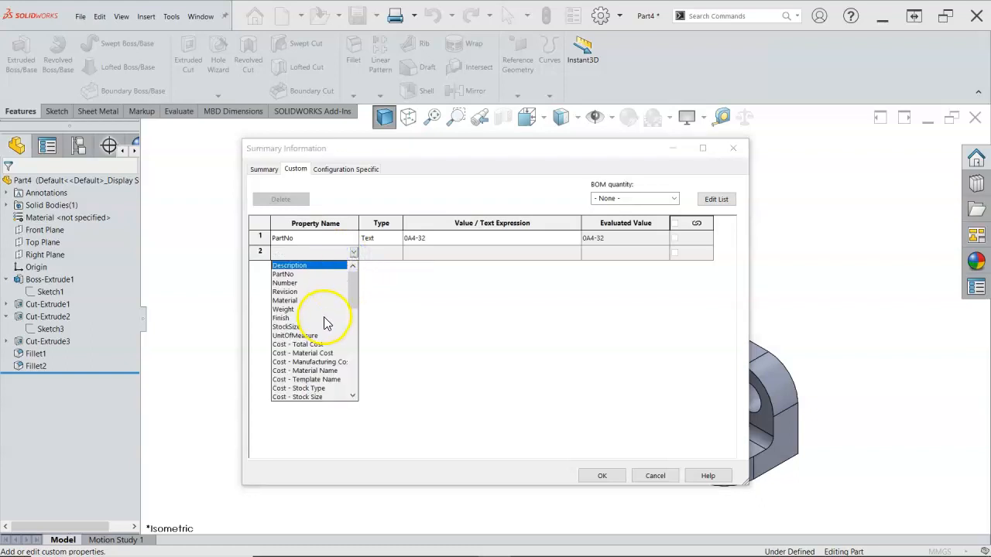
click(299, 302)
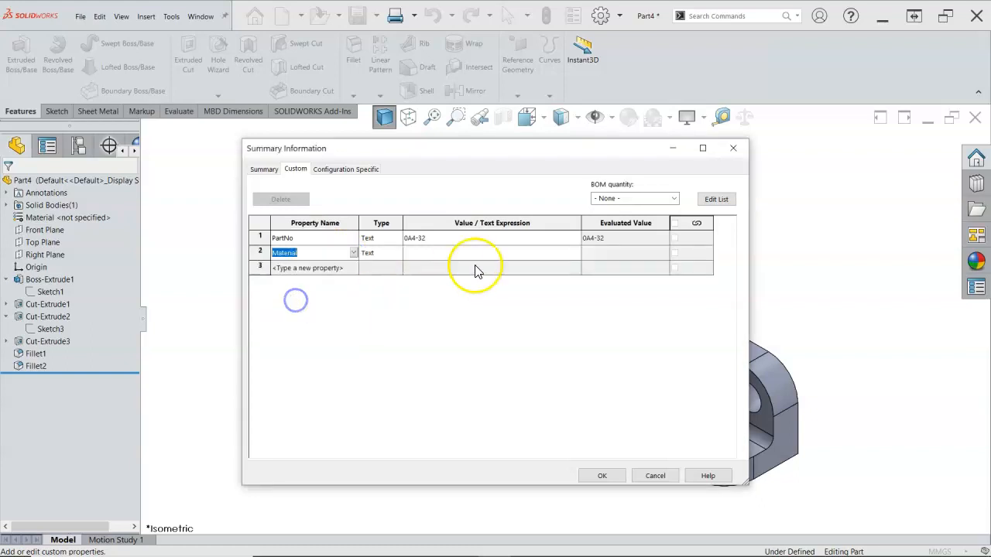
click(559, 253)
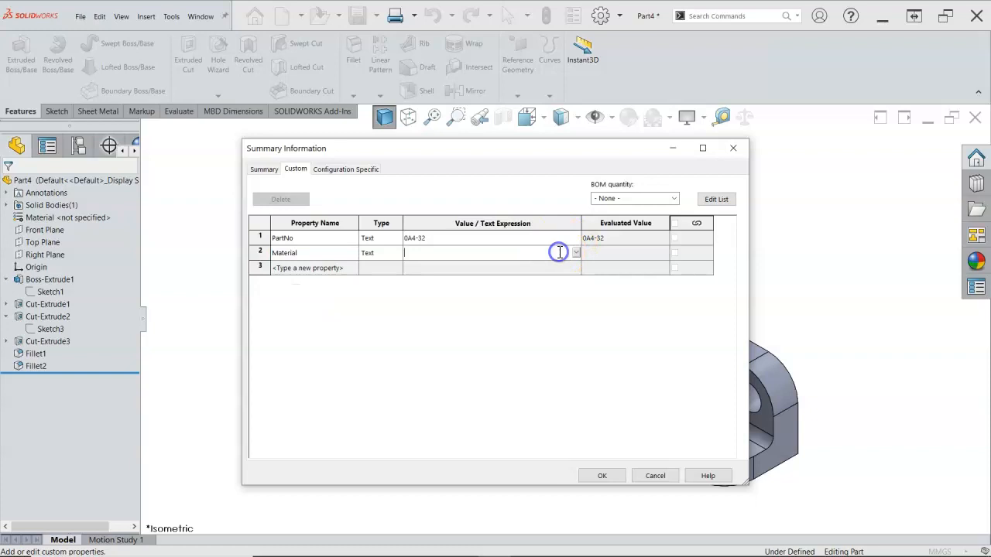
click(575, 254)
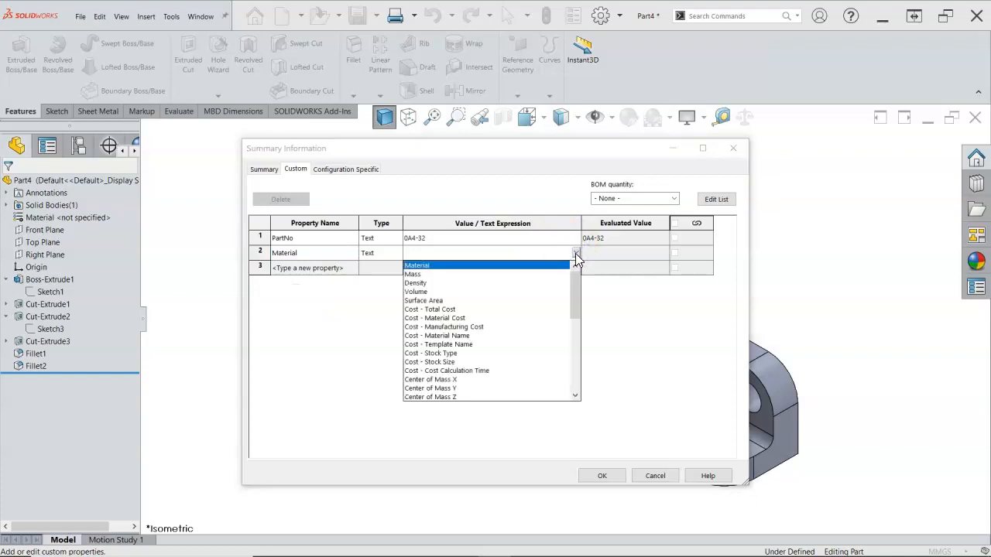
click(439, 270)
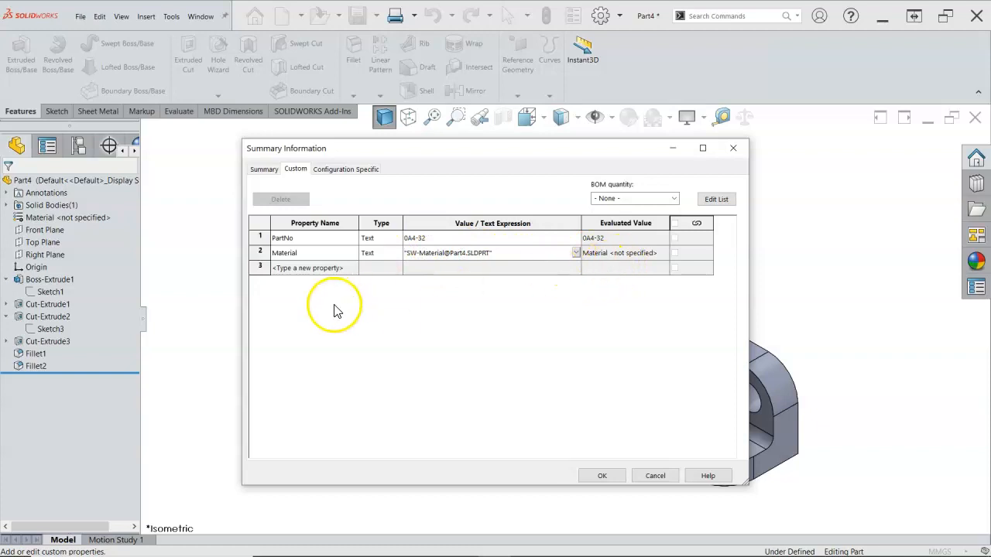
Add a Weight custom property of type Text and link its value to the part's mass
click(349, 271)
click(353, 267)
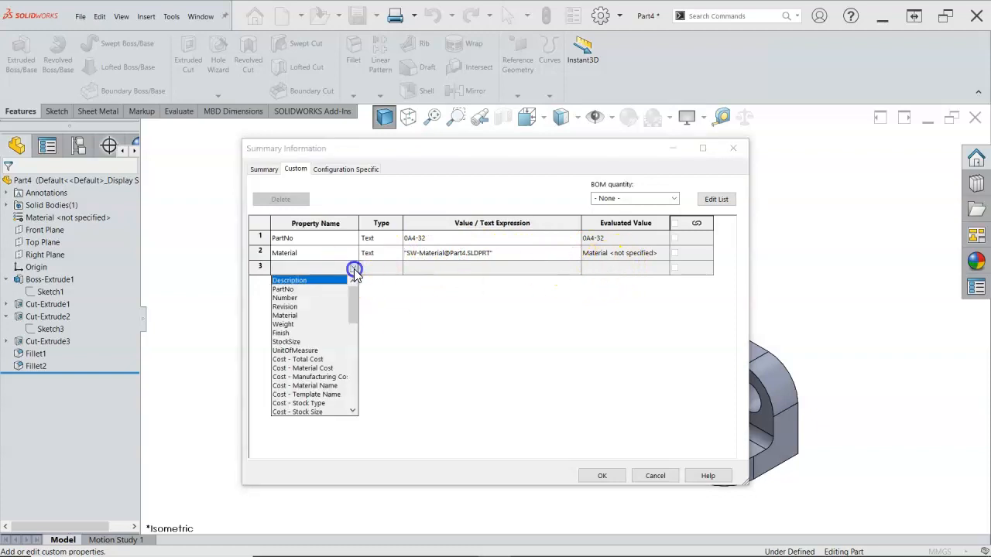
click(285, 324)
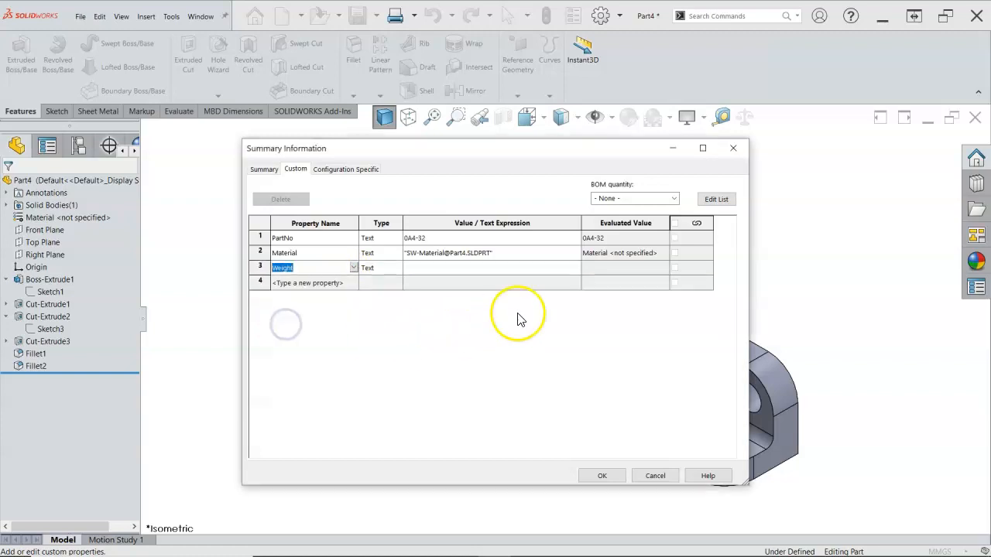
click(578, 267)
click(576, 267)
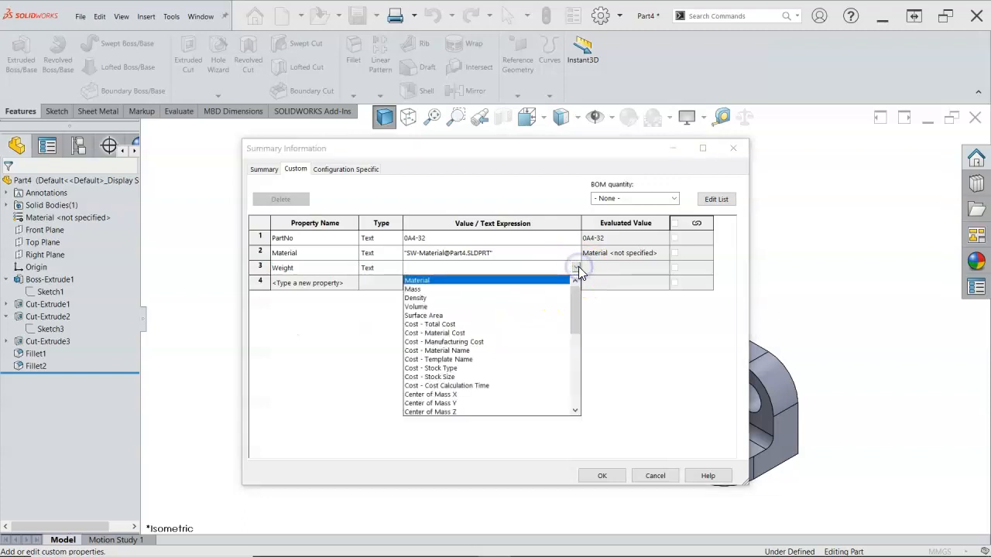
click(428, 288)
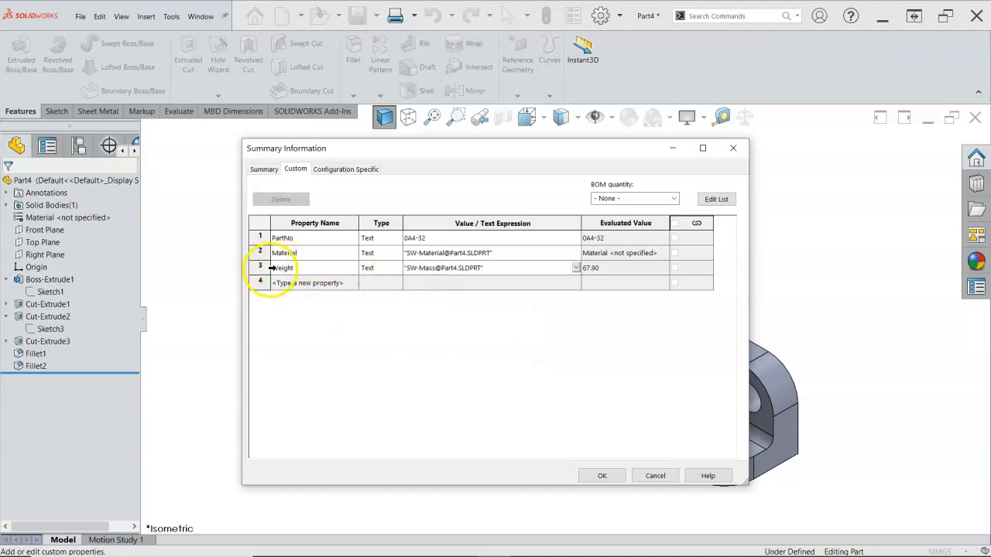
Add a Finish custom property with the value RAW
click(352, 283)
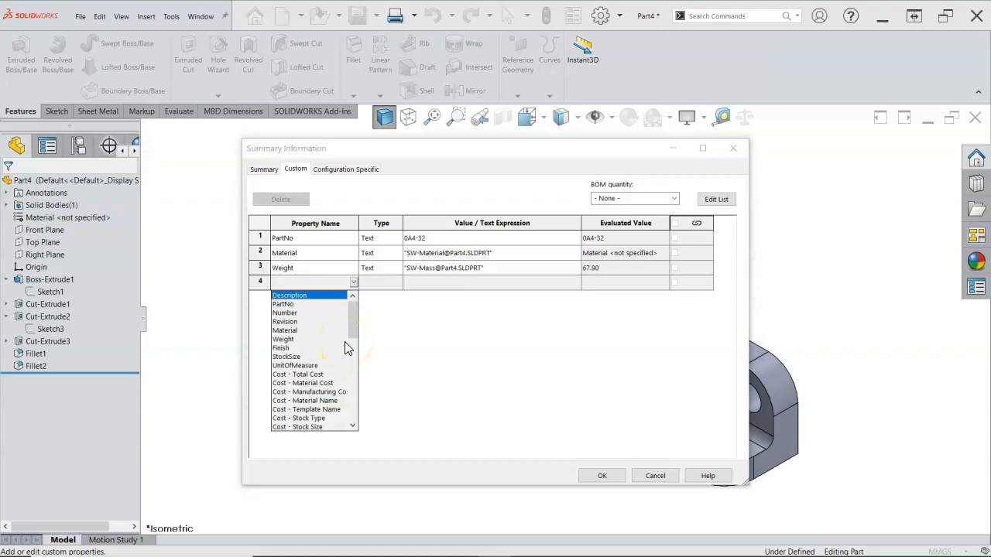
click(281, 348)
click(434, 284)
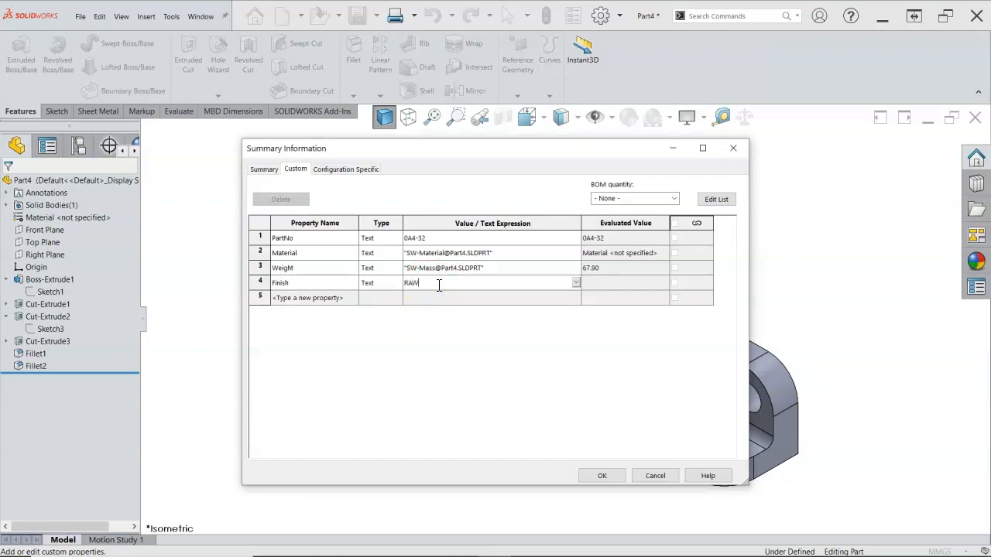
text(RAW)
key(Return)
click(351, 300)
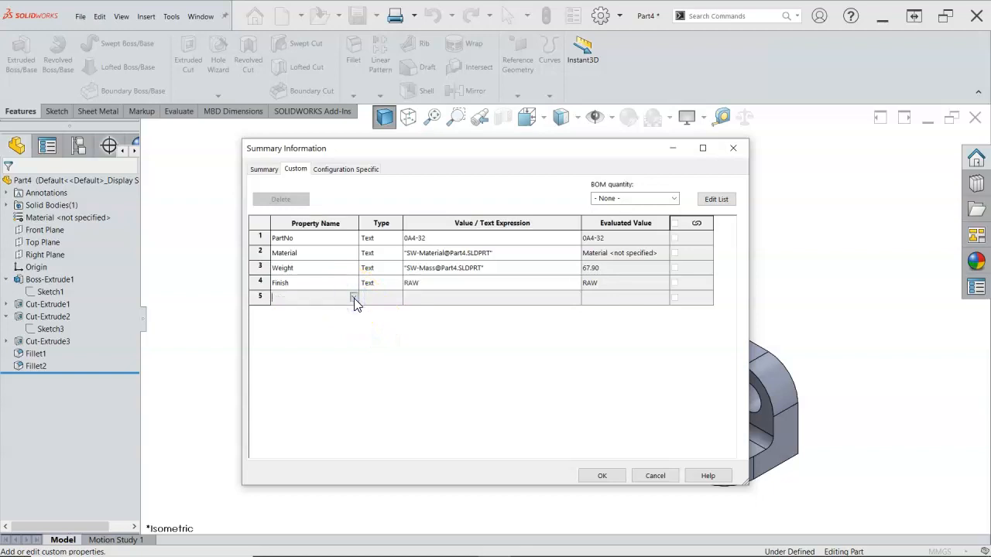
click(353, 297)
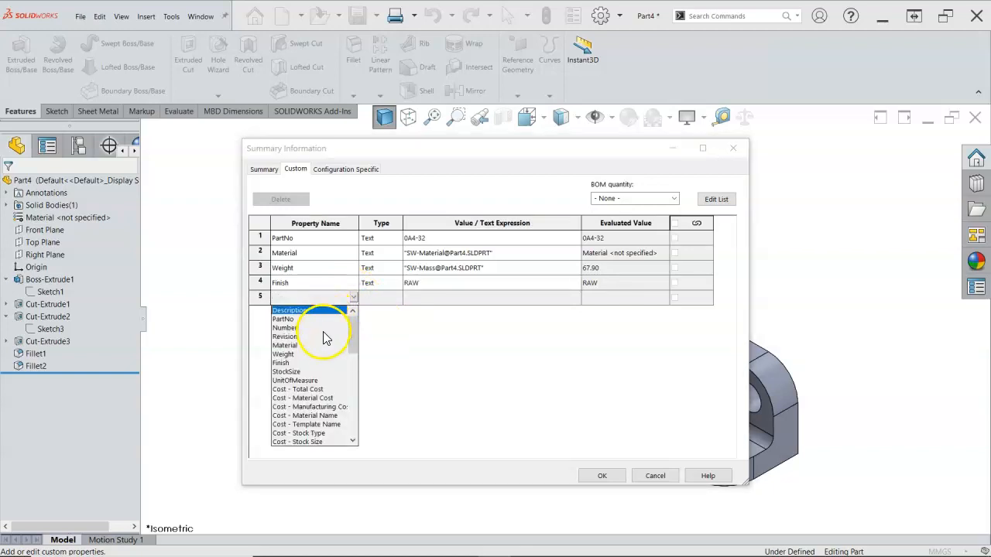
click(471, 353)
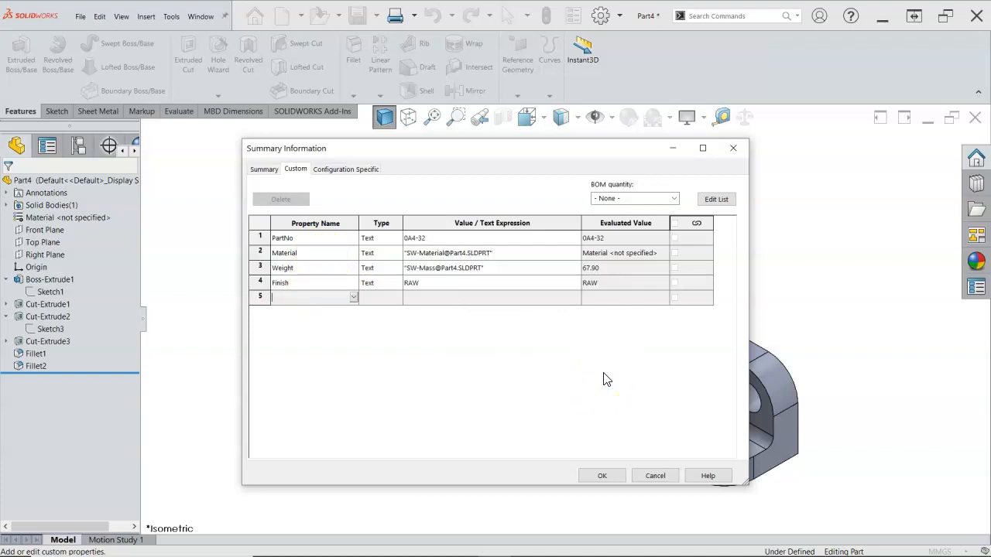
Check the configuration-specific properties and accept the part's file properties
click(346, 170)
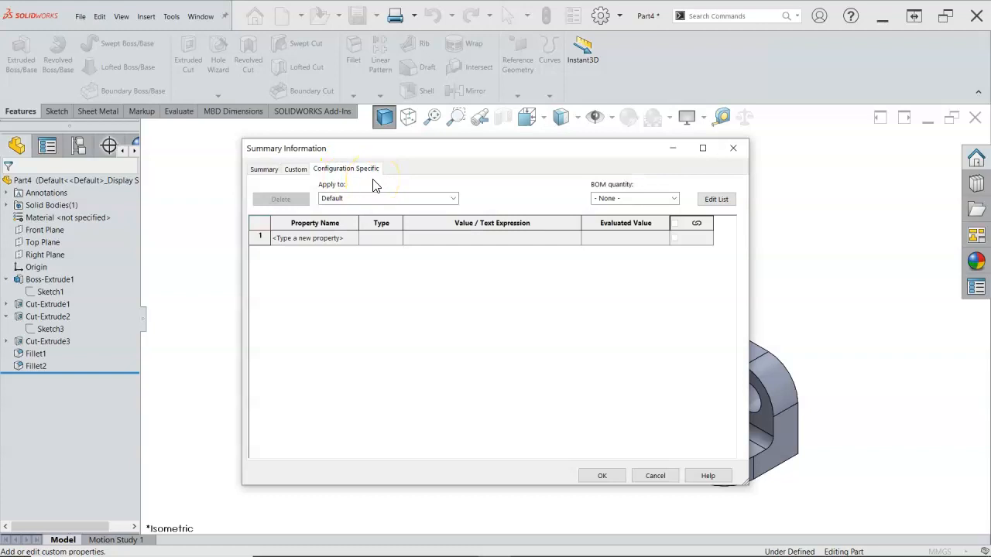
click(441, 285)
click(518, 360)
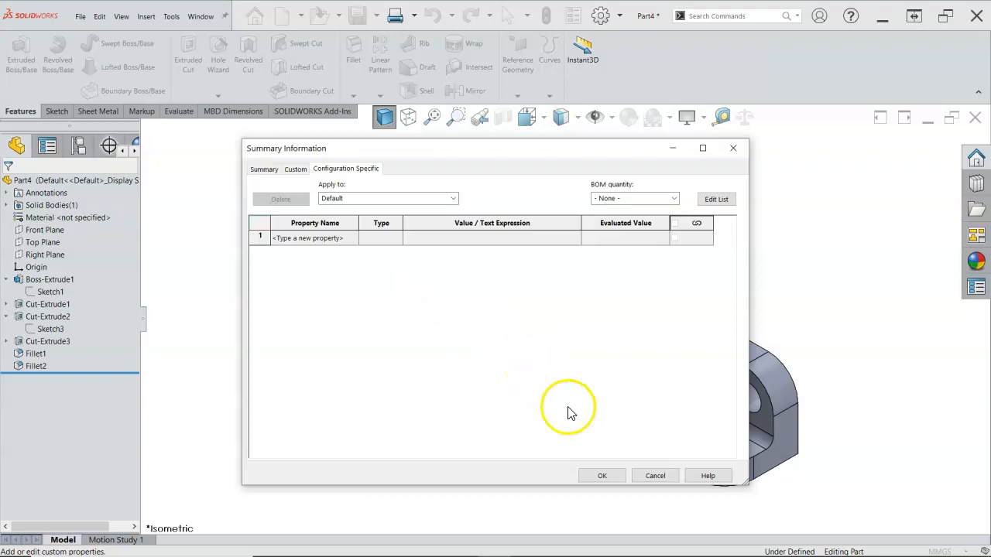
click(600, 476)
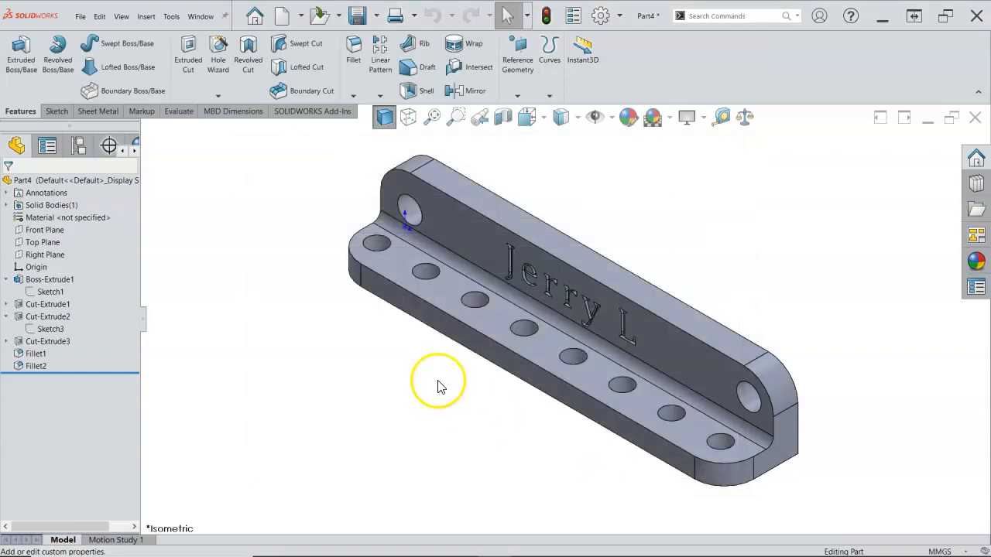
click(357, 16)
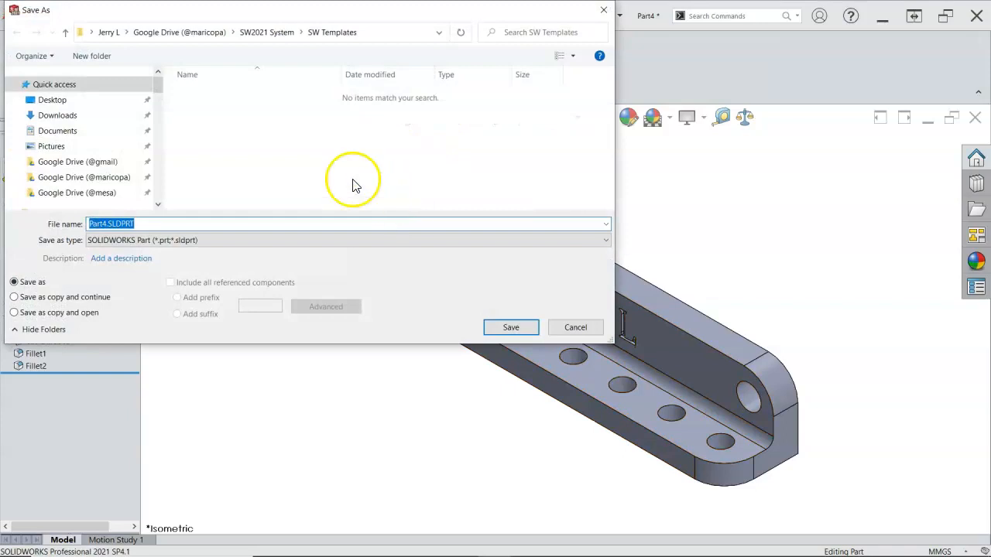
click(124, 178)
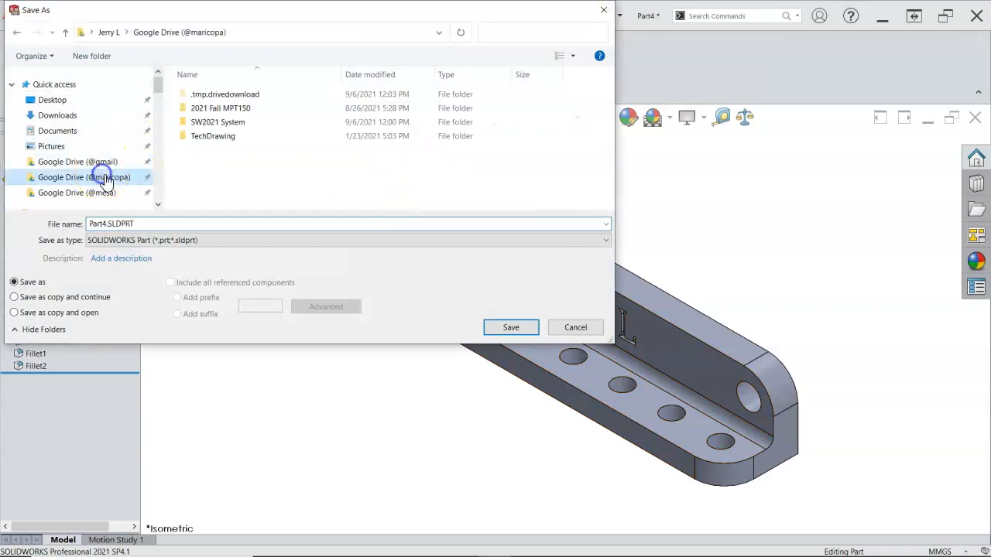
click(227, 109)
double_click(226, 109)
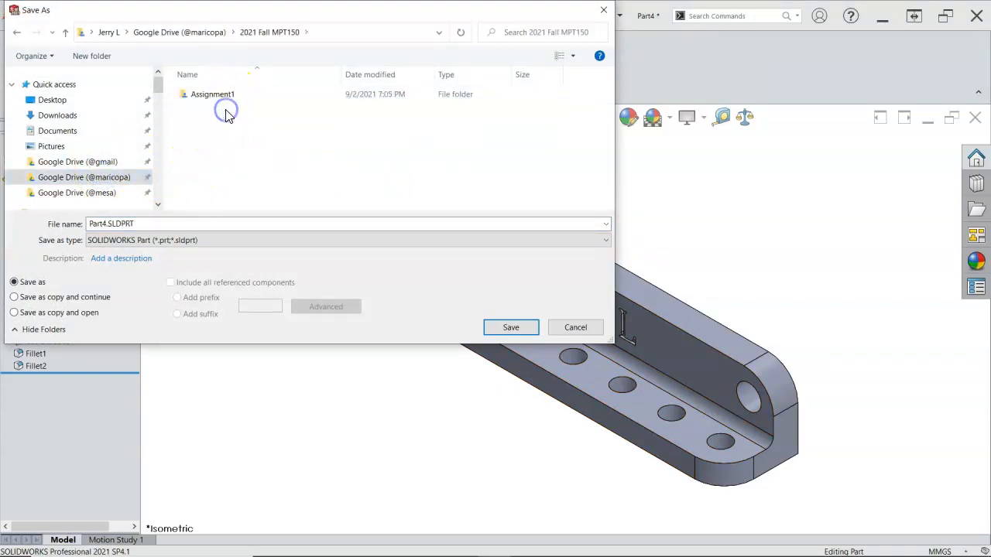
click(149, 223)
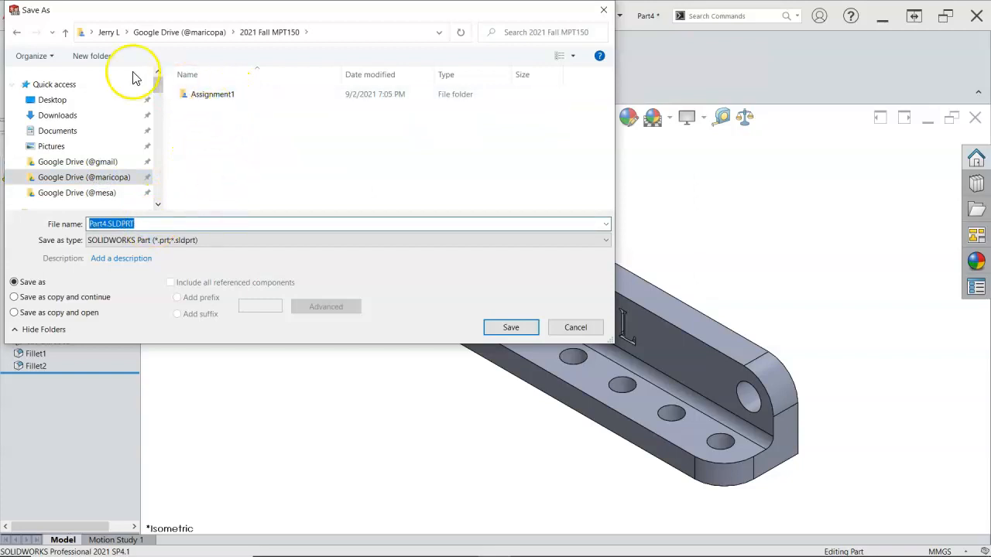
click(92, 56)
text(Assignmnet2)
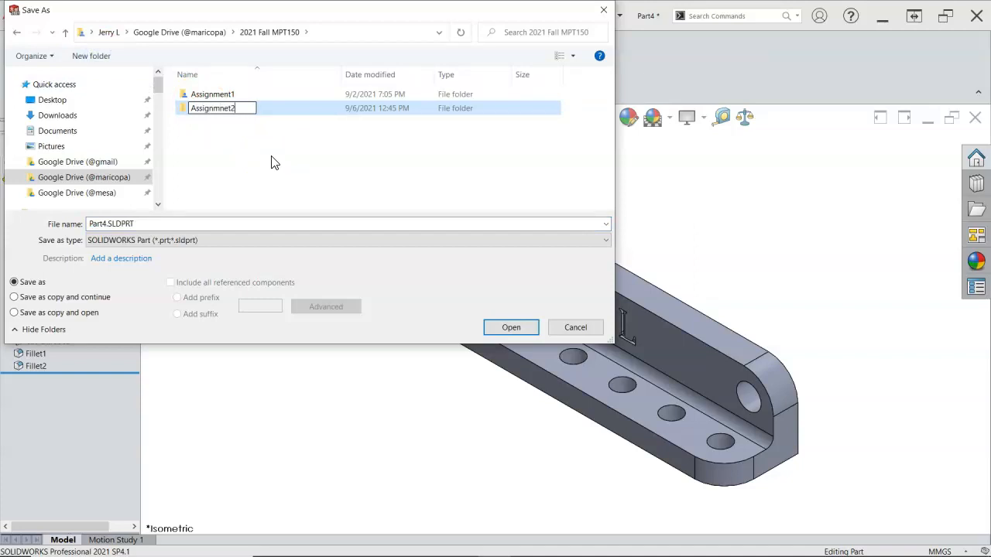
click(225, 110)
key(Return)
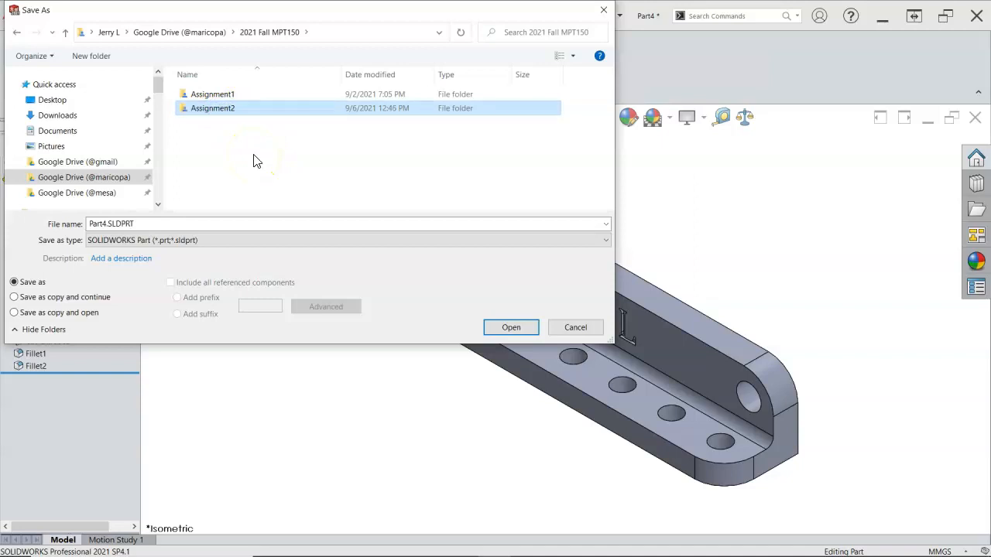
Save the part as Base.SLDPRT in the Assignment2 folder
double_click(225, 110)
click(154, 225)
click(109, 224)
double_click(109, 224)
click(91, 223)
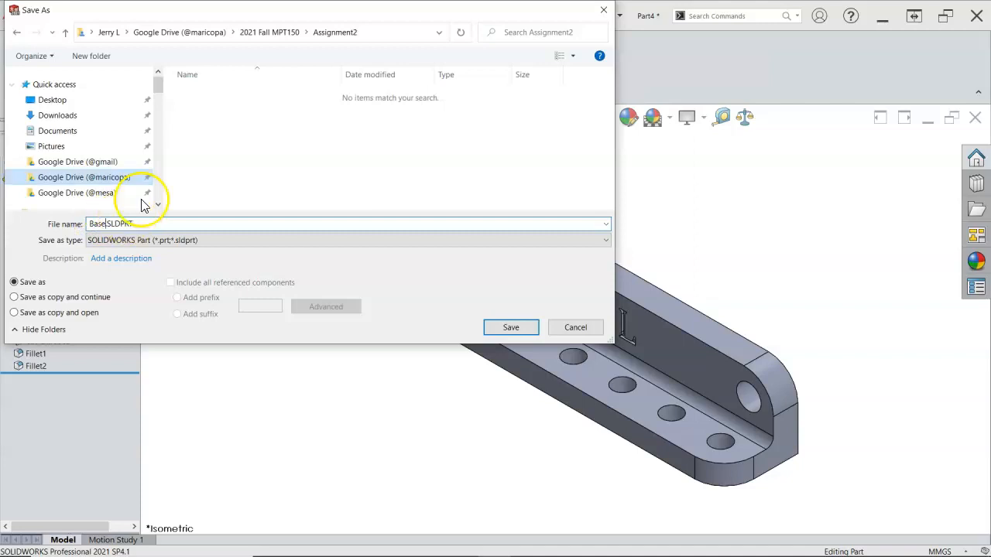
click(160, 167)
click(512, 326)
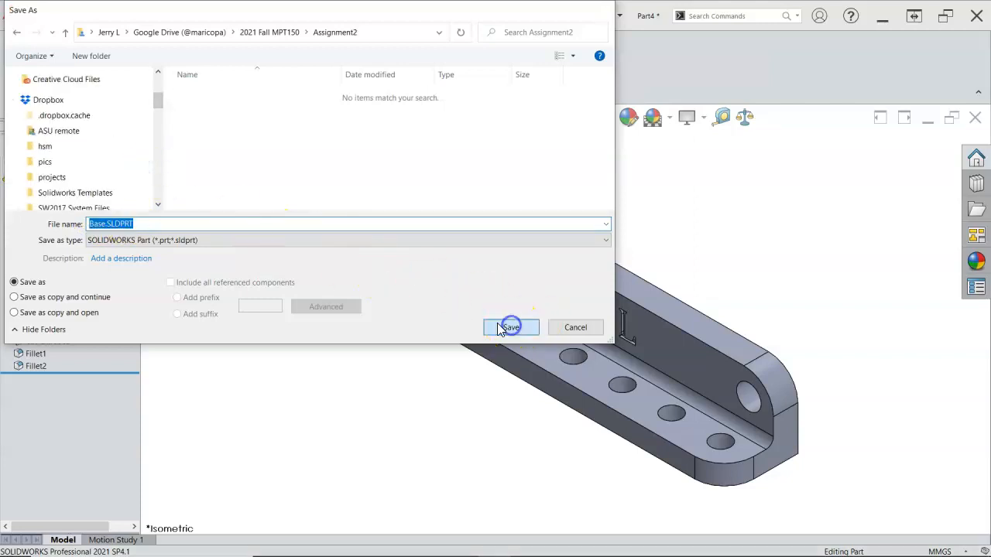
middle_drag(524, 260, 446, 270)
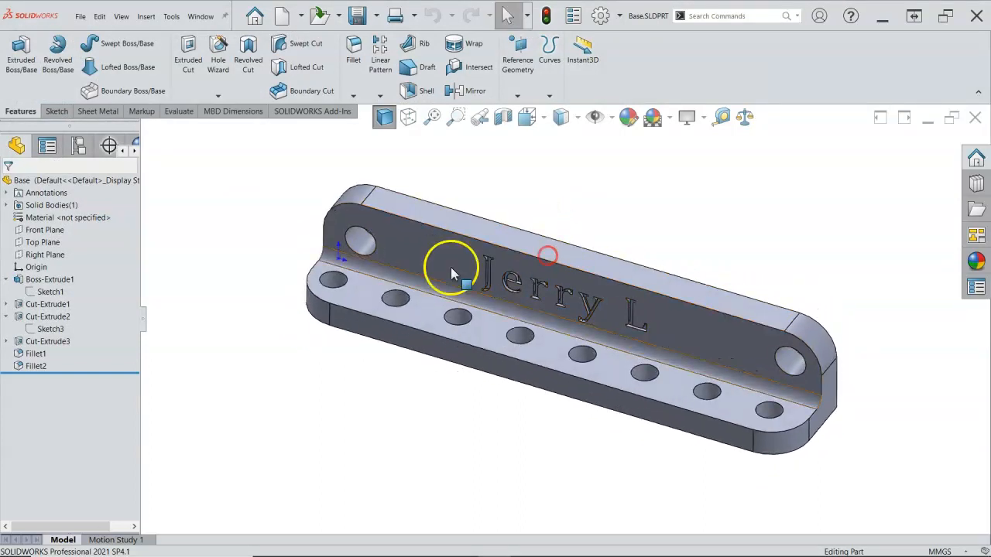